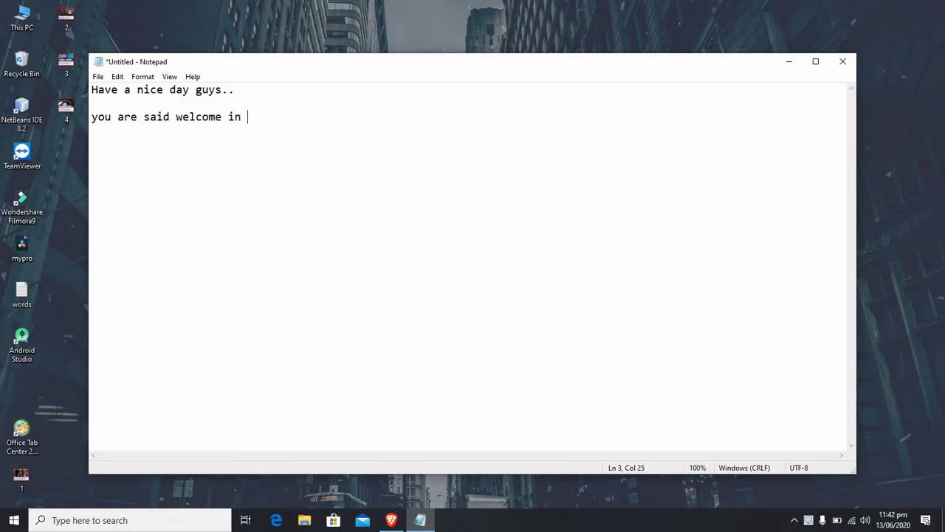
Complete the welcome line with "IGTech.." and add the line "IF you are a youtuber then this video is specially nominated to you..".
text(IGTech..)
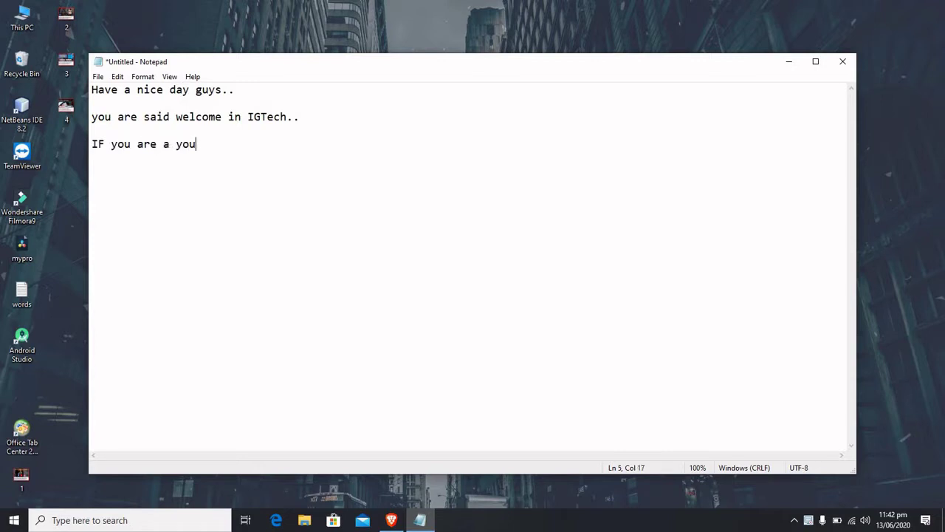
text(tuber then this video is)
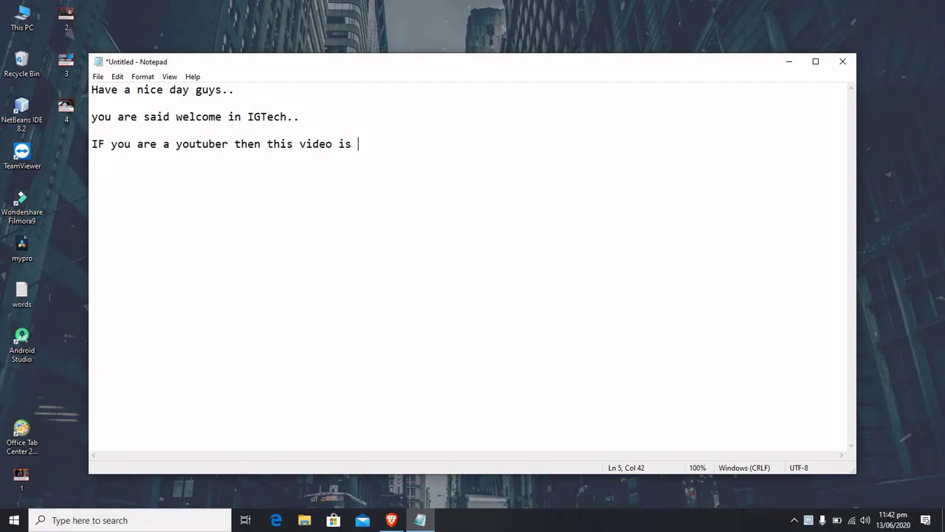
text( specially nominated to you..)
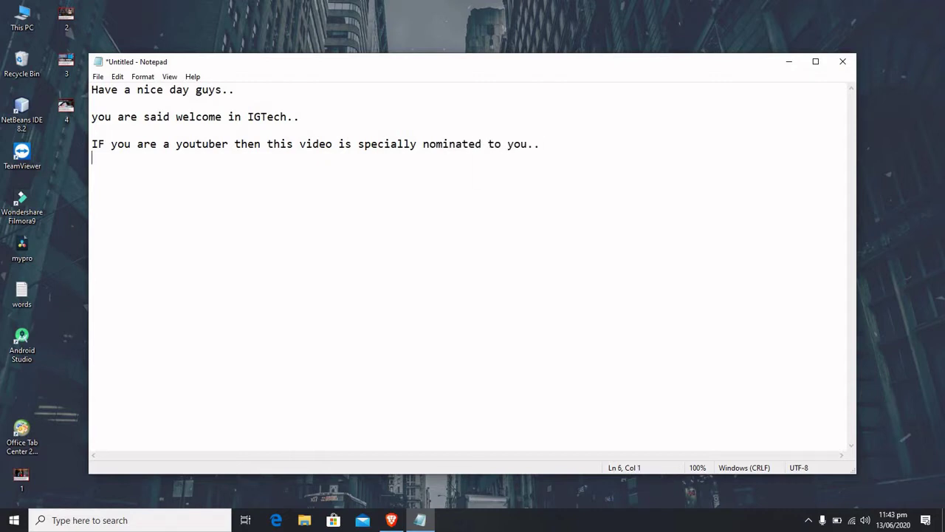
key(Return)
Add the line "In this tutorial you will see how do i create thumbnails for youtube videos." below the existing text.
text(In this tutoria)
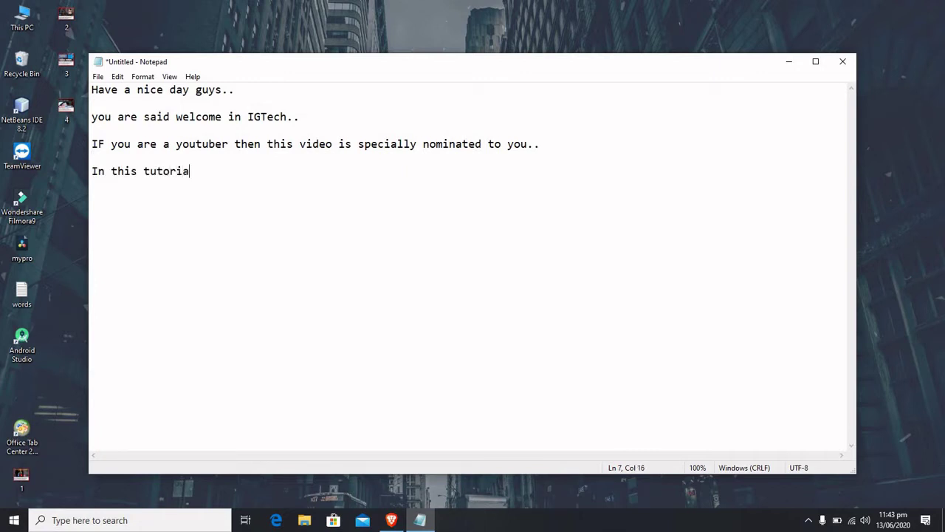
text(l you will see how do i c)
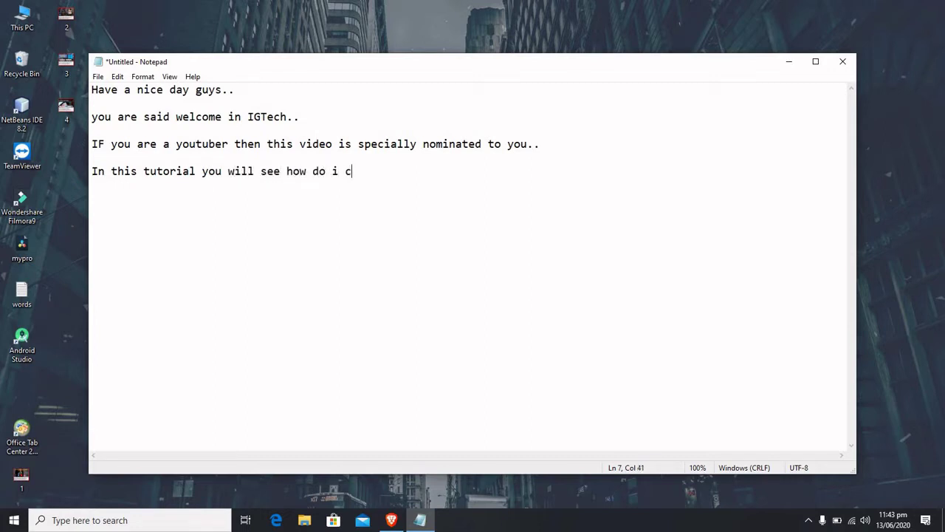
text(reate thumbnails for)
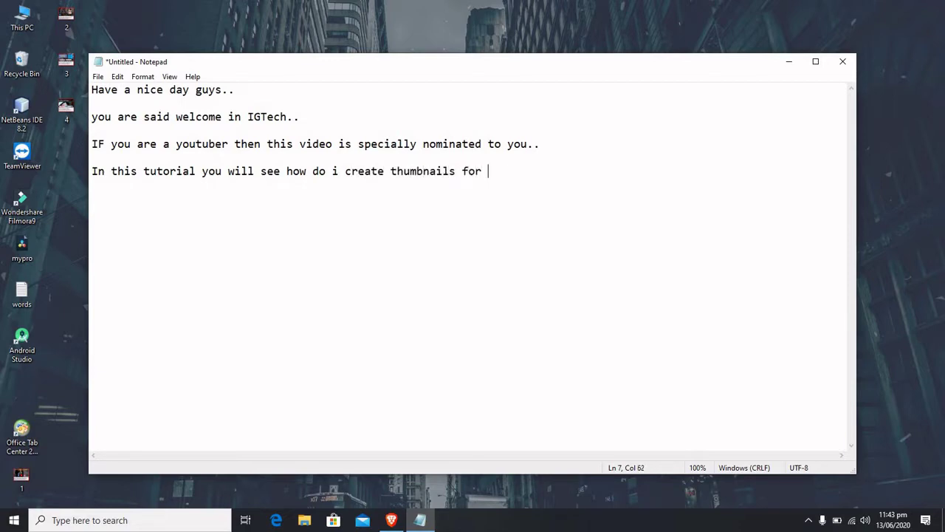
text(youtube vid)
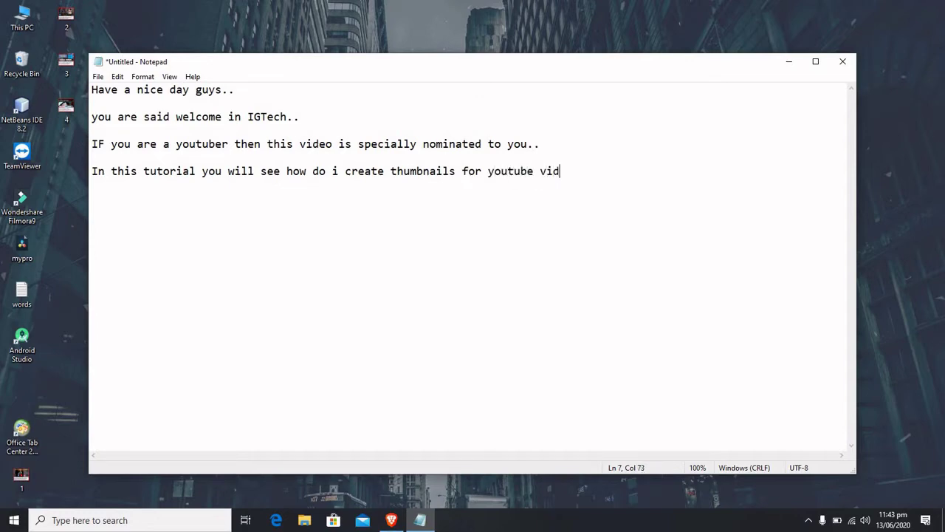
text(eos.)
key(Return)
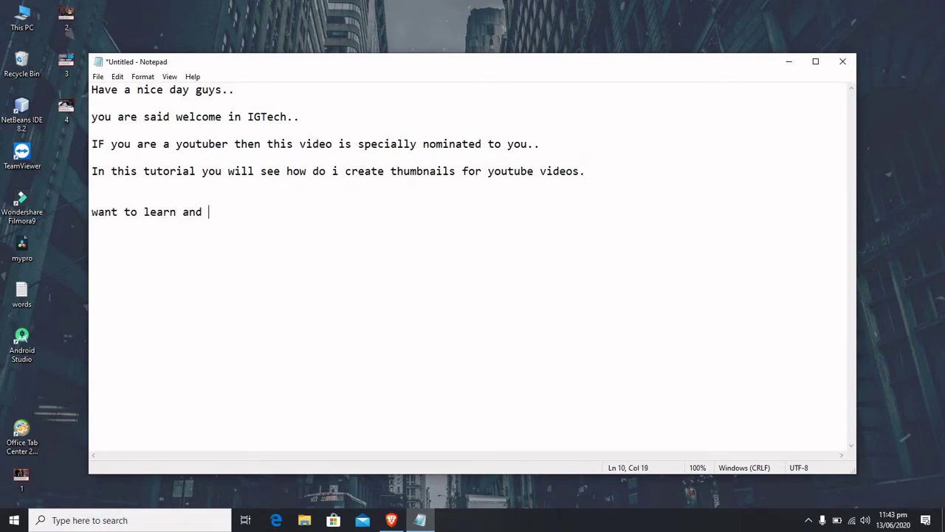
Add the closing lines "want to learn and highlight your dignity?", "then" and "Stay connected..." to the note.
text(want to learn and highlight your)
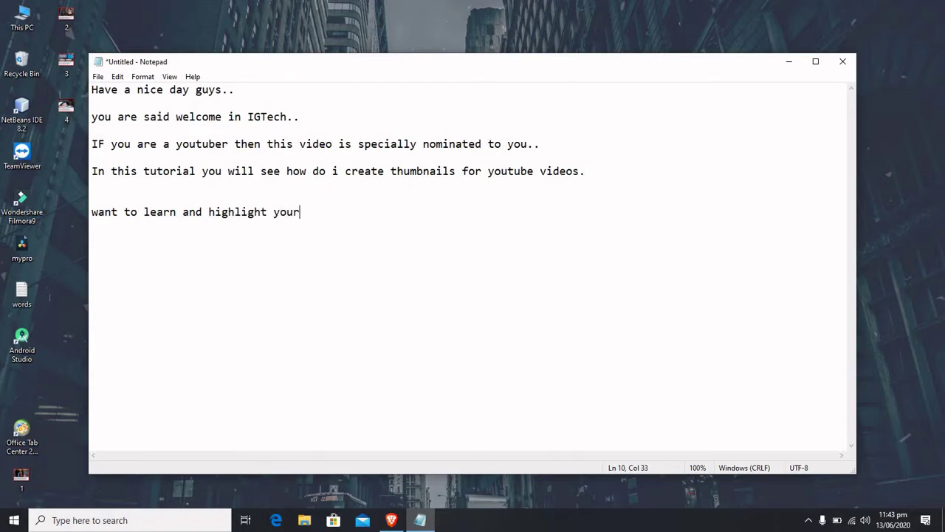
text( dignity? then Stay co)
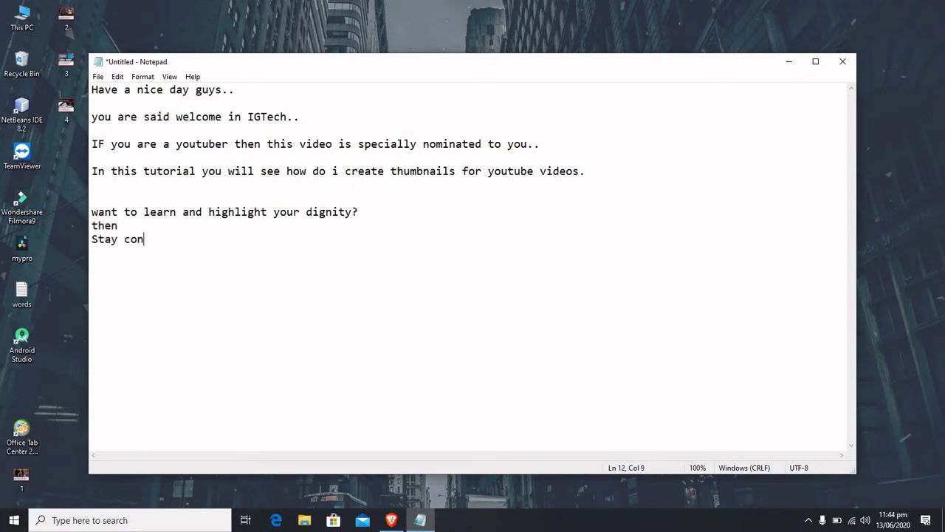
text(nnected...)
Minimize the note, switch to the Brave browser and open canva.com in a new tab.
click(789, 61)
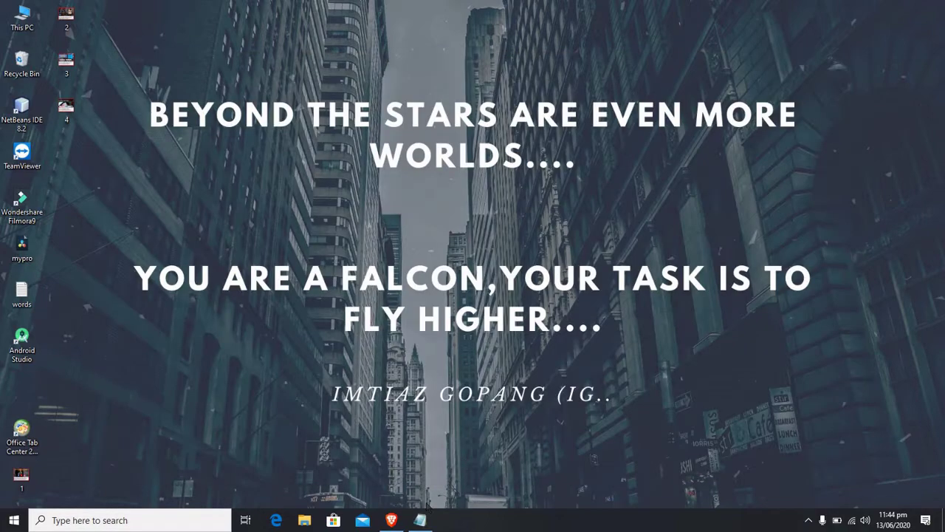
click(391, 520)
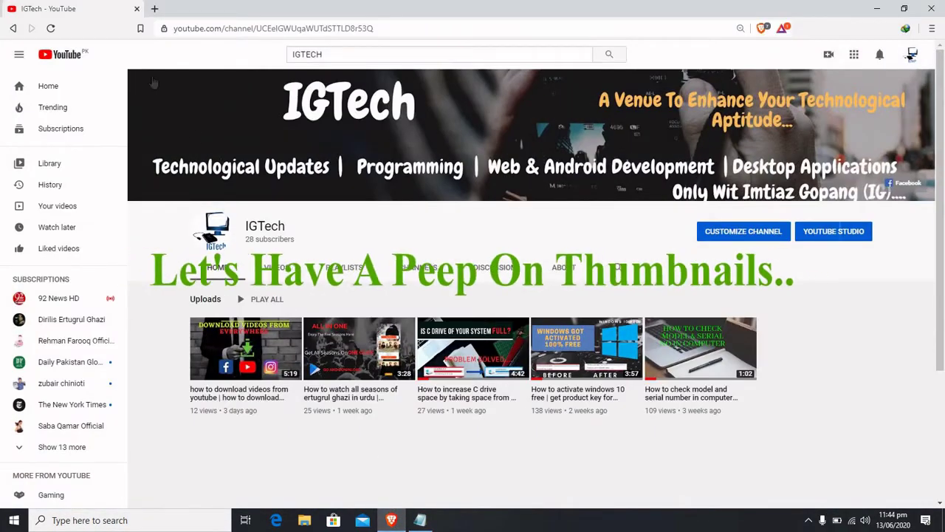
mouse_move(281, 348)
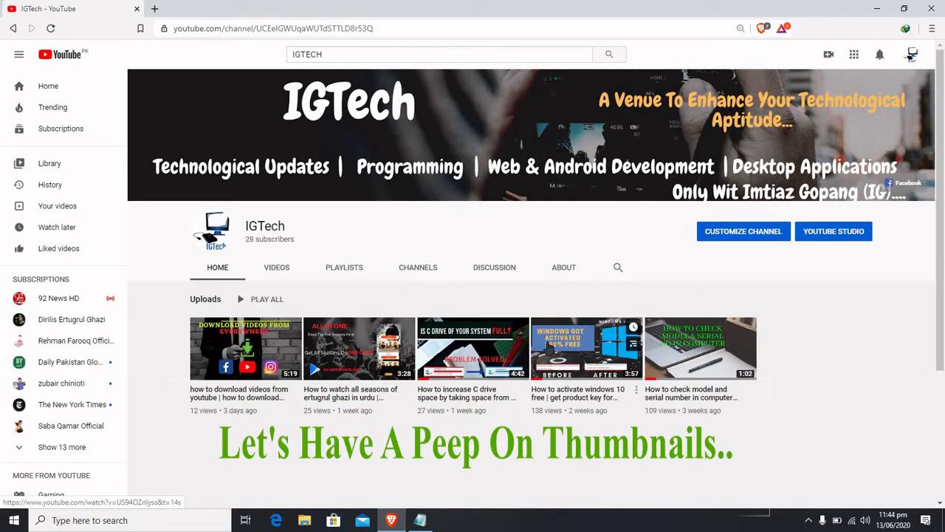
click(154, 9)
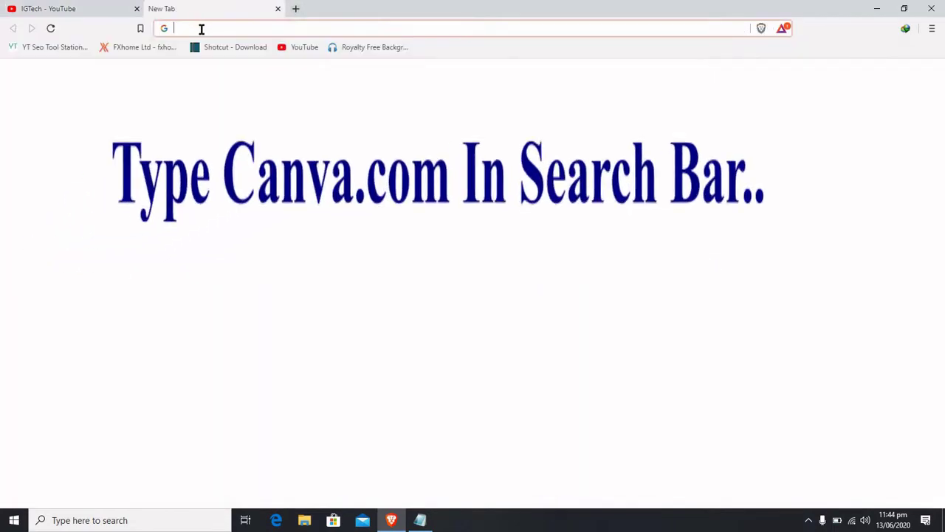
text(canv)
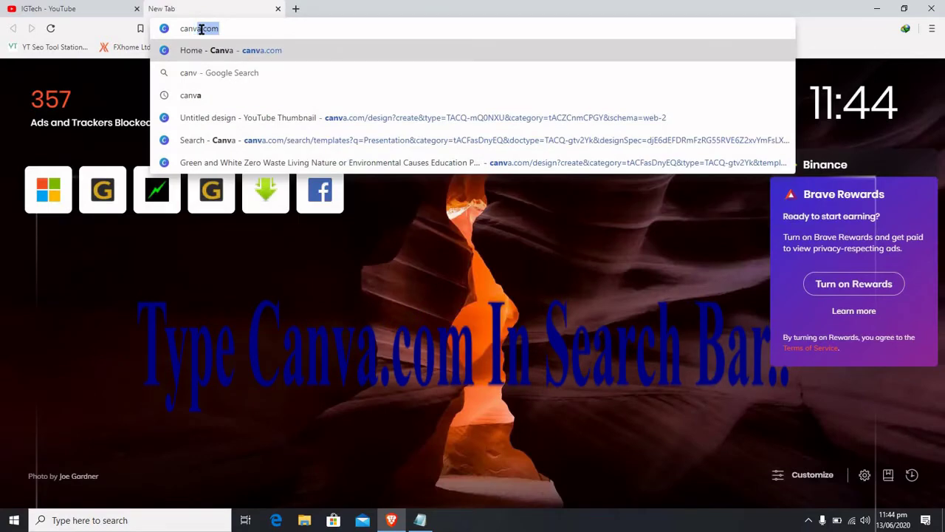
text(a.)
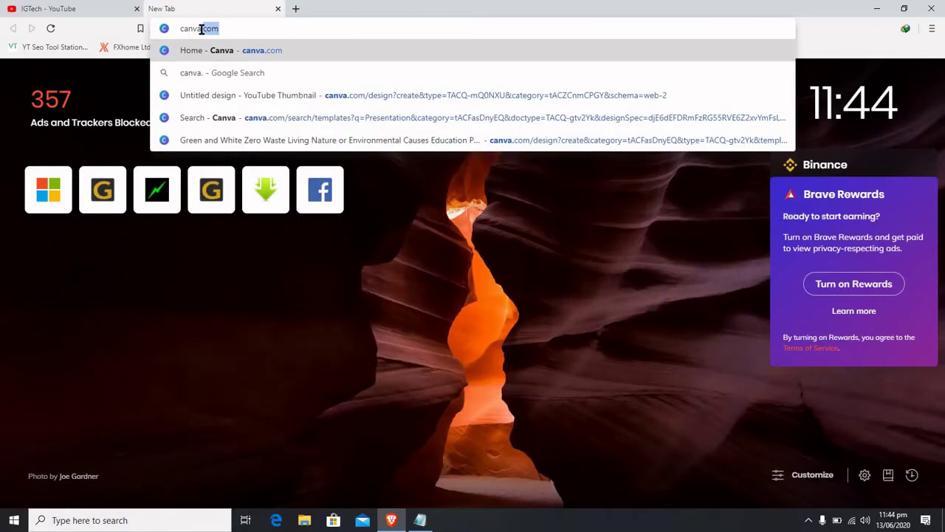
text(com)
key(Return)
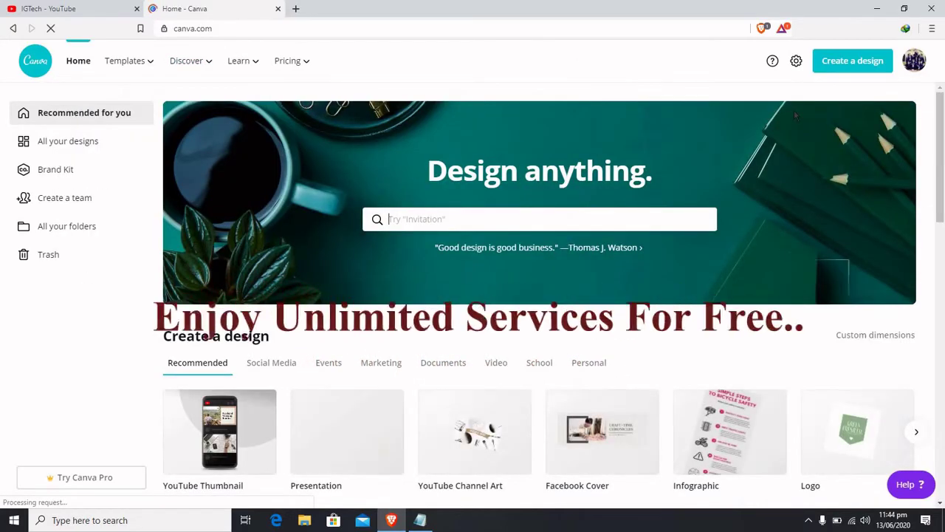
Create a new YouTube Thumbnail design from the recommended design types on the Canva home page.
scroll(944, 134, down, 2)
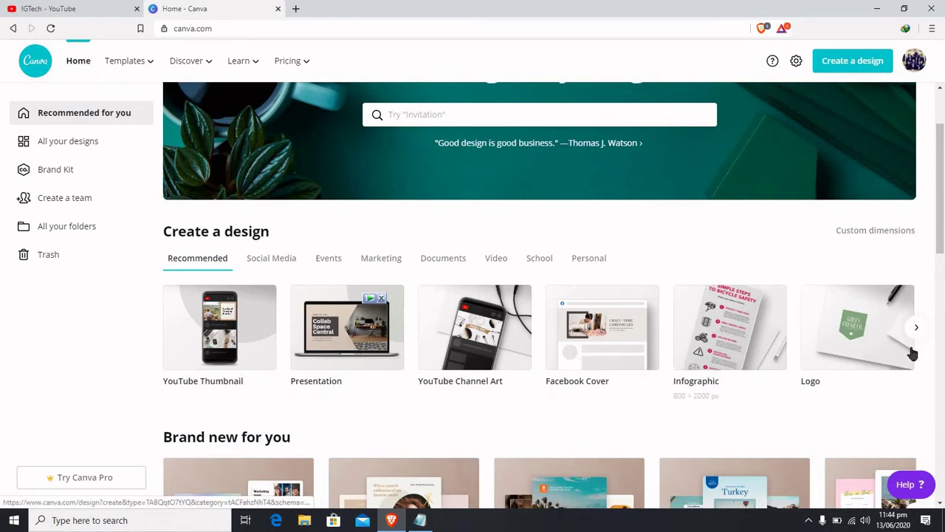
scroll(420, 326, up, 2)
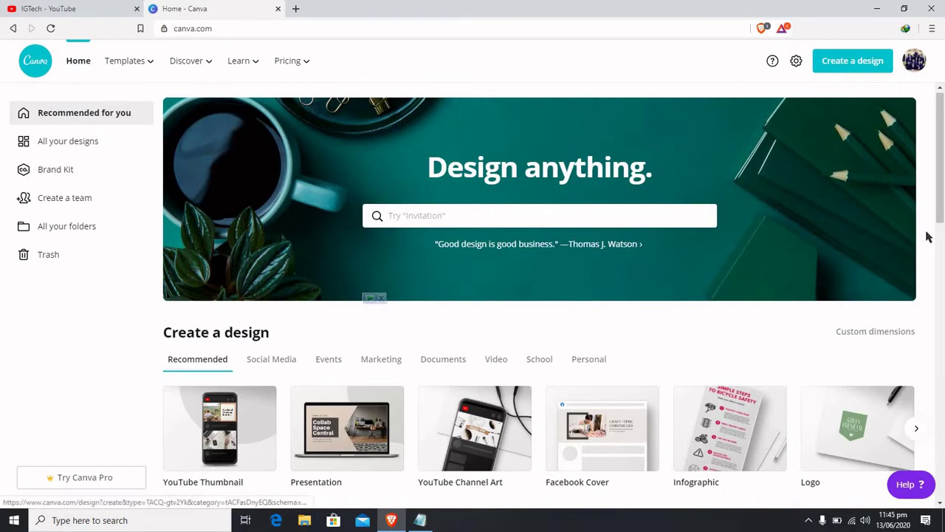
scroll(296, 310, down, 1)
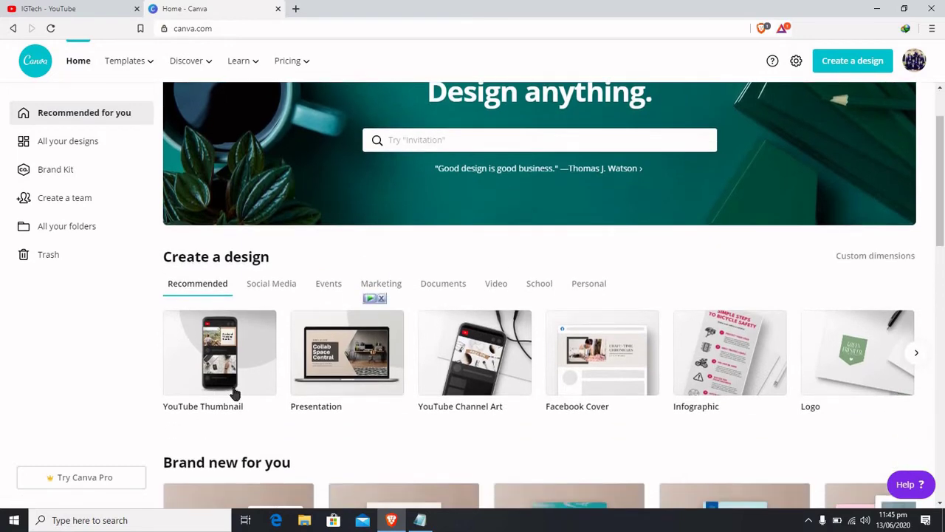
click(215, 380)
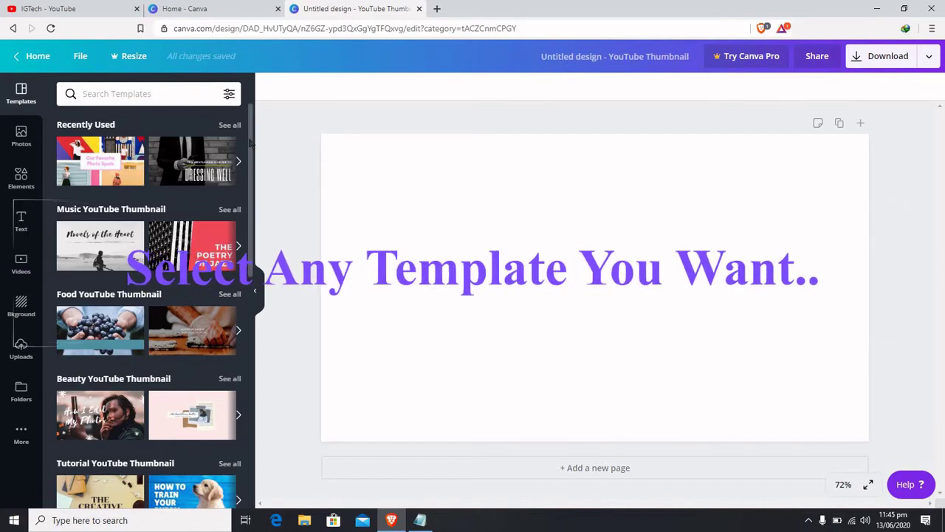
Show all Tutorial YouTube Thumbnail templates and apply the four-photo "Our Favorite Photo Spots" template to the blank page.
scroll(250, 150, down, 1)
scroll(249, 150, down, 3)
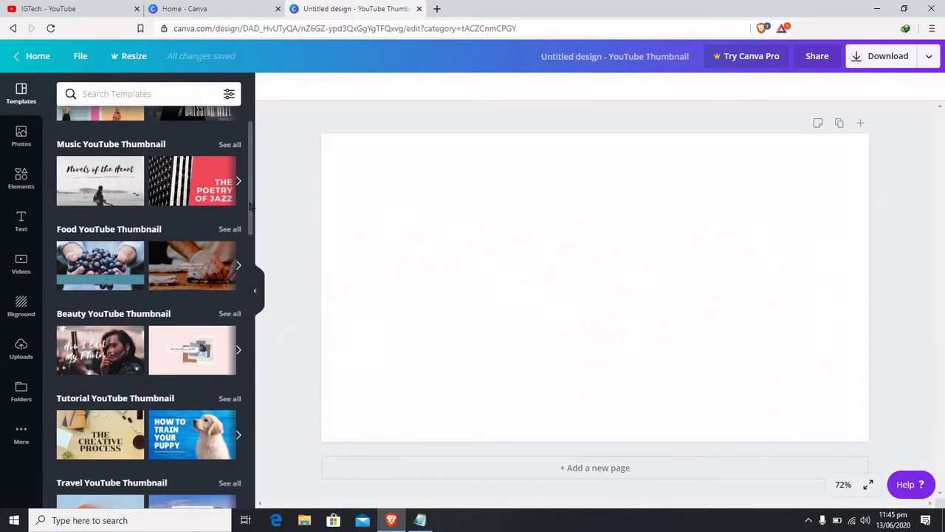
scroll(242, 144, down, 3)
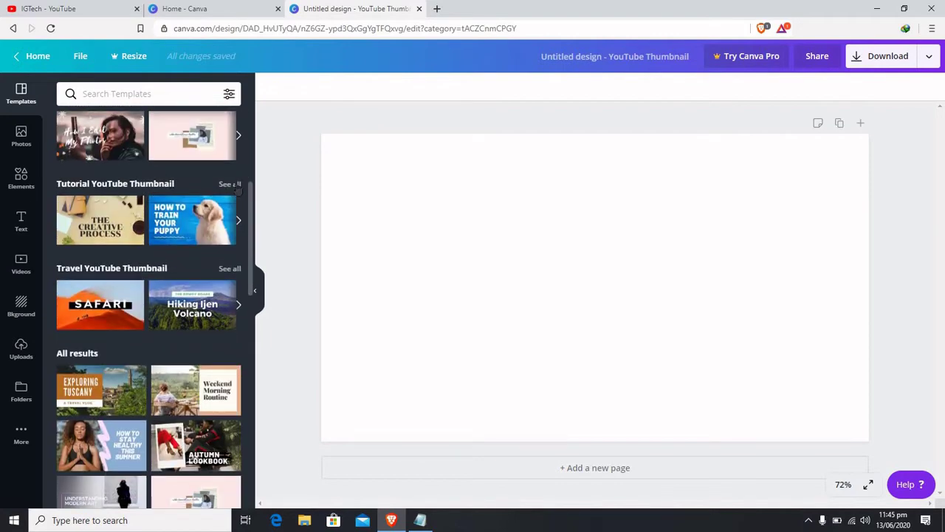
click(229, 184)
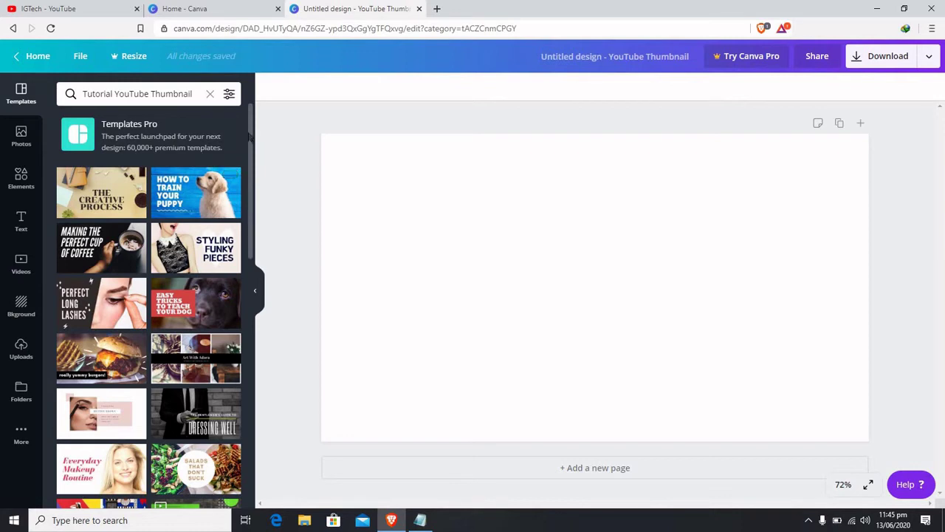
drag(251, 140, 260, 243)
click(91, 268)
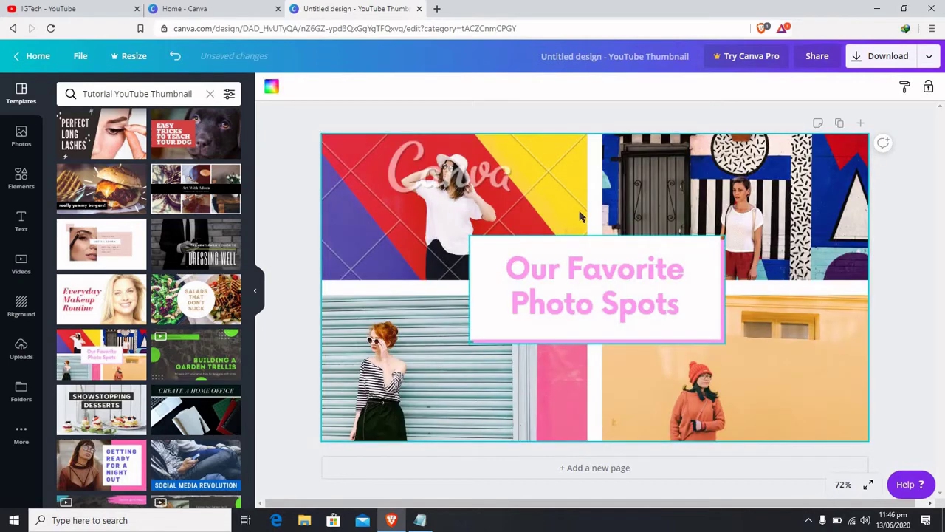
Upload the images 1, 2, 3 and 4 from the Desktop folder to the design's uploads.
click(20, 349)
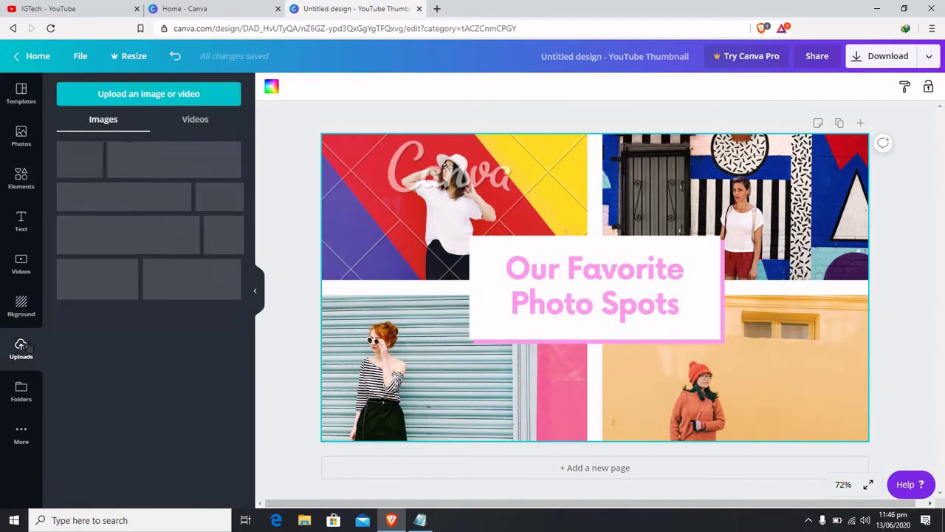
click(155, 99)
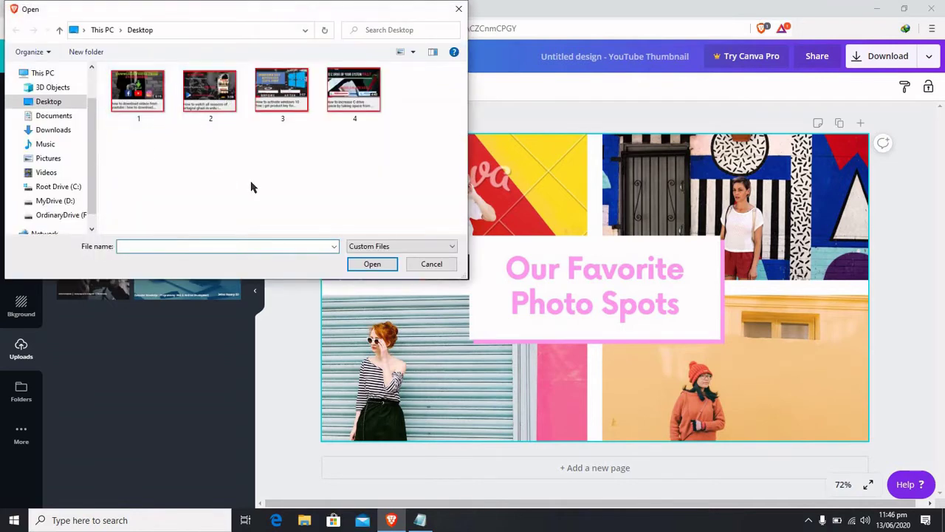
click(142, 122)
drag(142, 133, 385, 68)
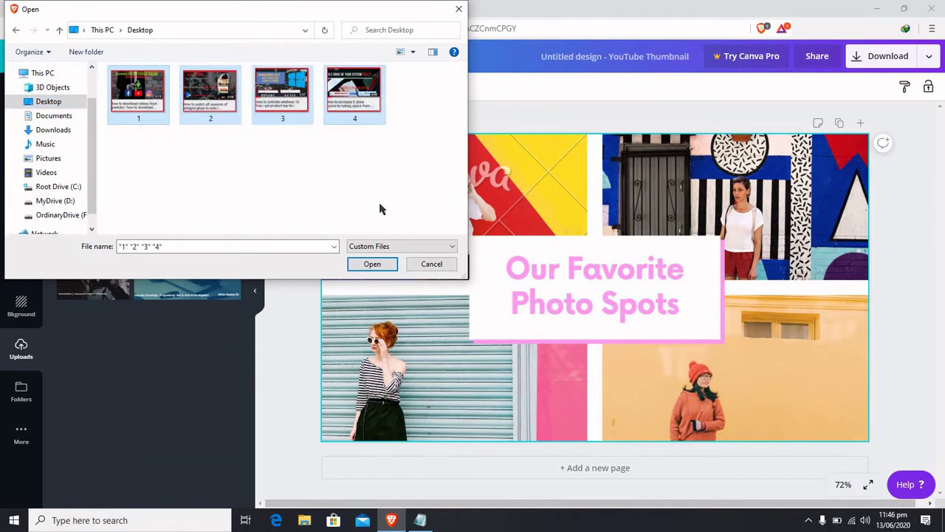
click(373, 264)
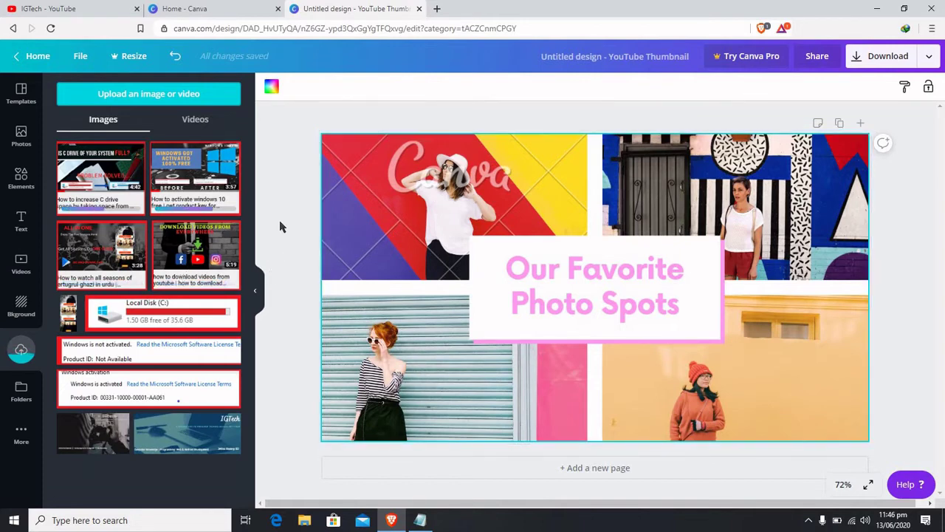
Replace the collage's upper-left photo with the uploaded C drive image and its upper-right photo with the Windows 10 activation image.
click(428, 229)
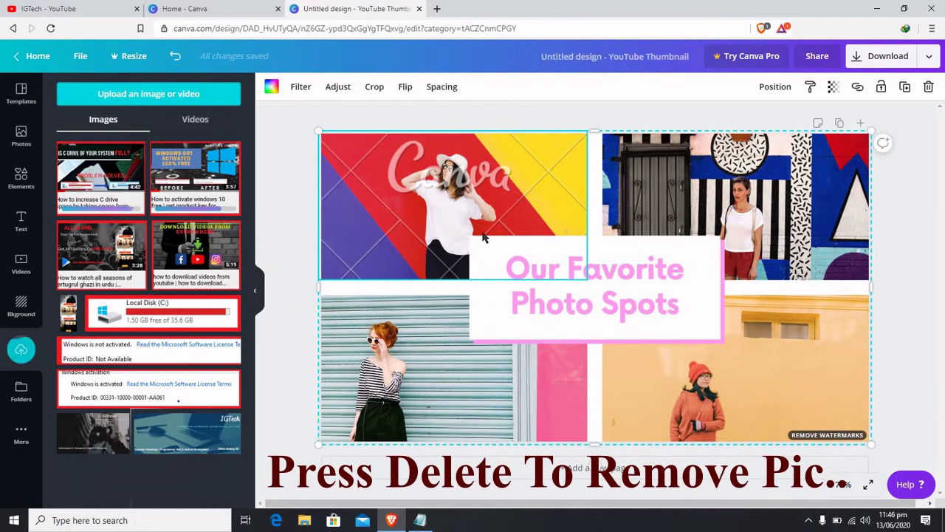
key(Delete)
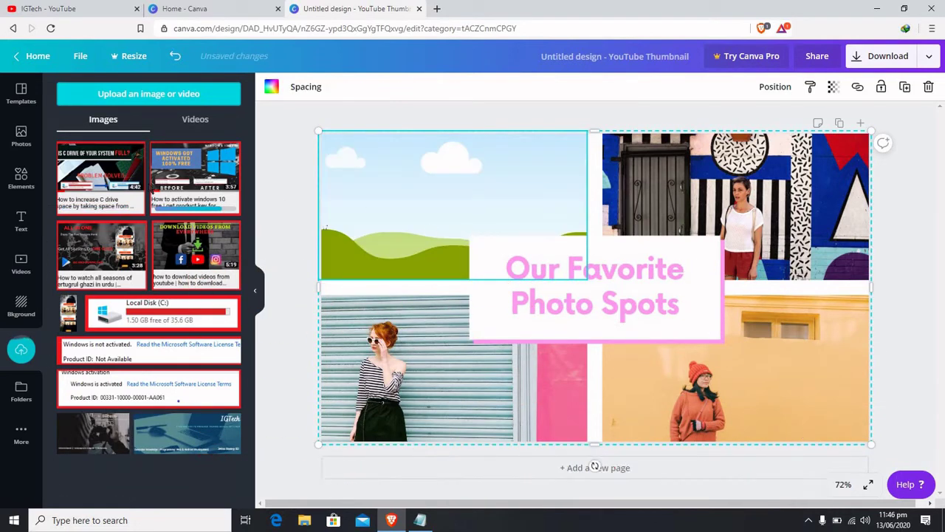
drag(118, 186, 399, 189)
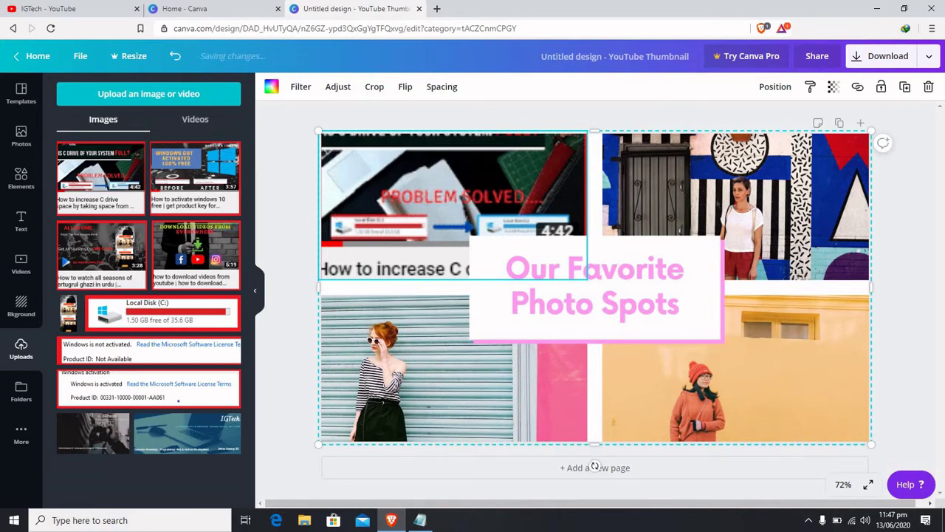
key(Delete)
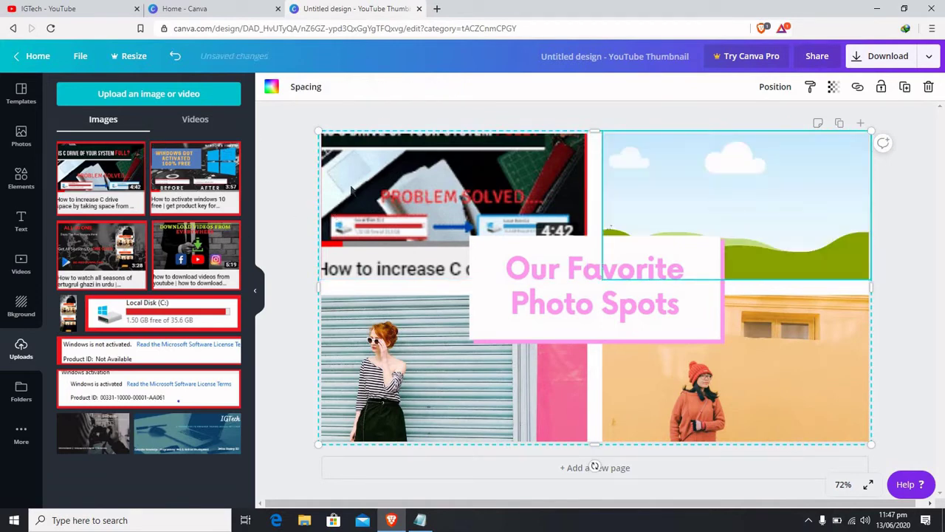
drag(230, 148, 732, 189)
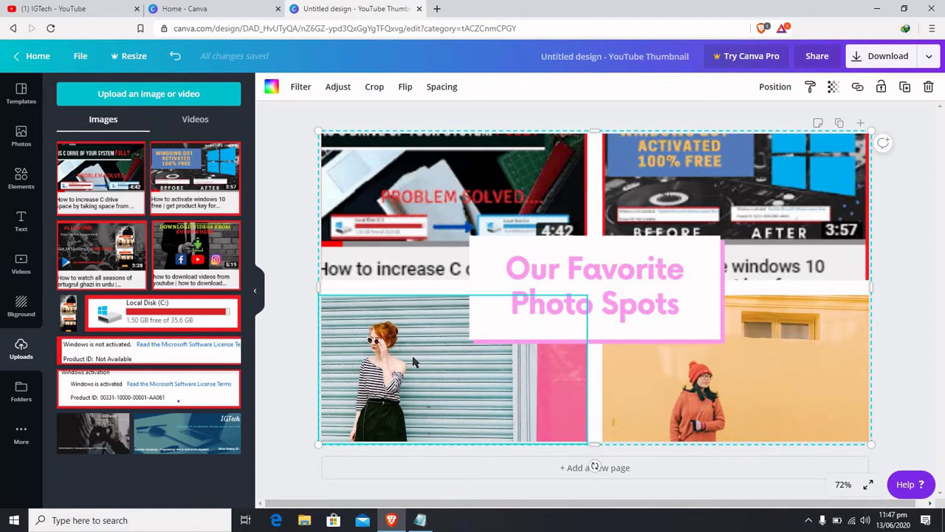
Fill the collage's lower-left photo with the uploaded video-download image, with the Ertugrul seasons image at upper left and the C drive image at lower right.
key(Delete)
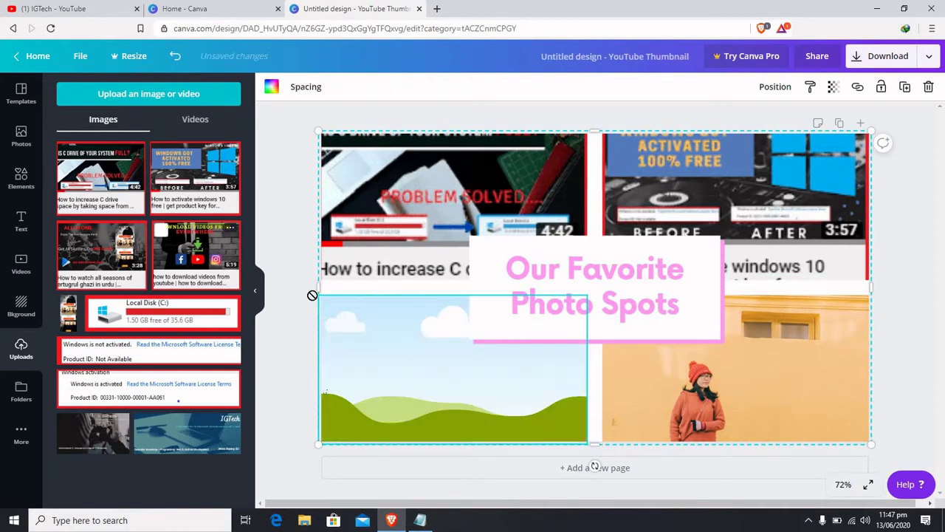
drag(226, 228, 419, 370)
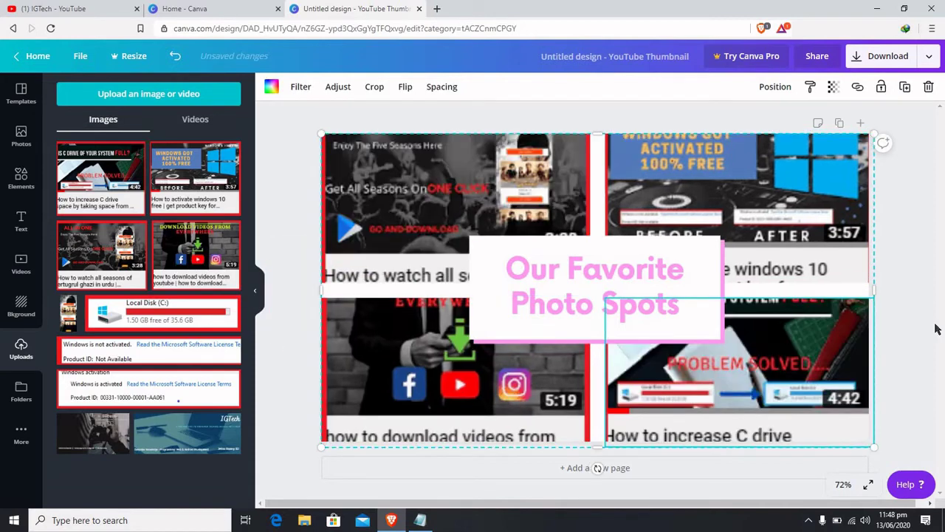
click(933, 329)
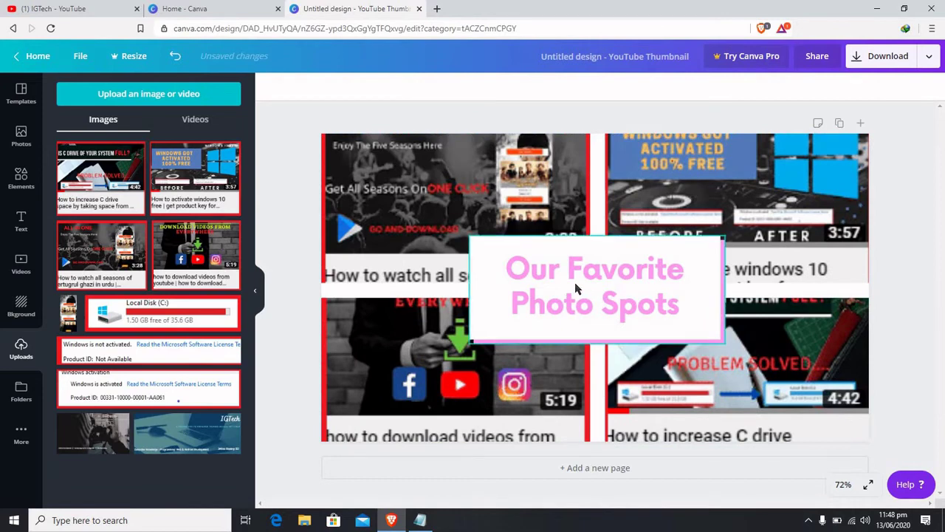
Replace the "Our Favorite Photo Spots" heading in the centre box with "Create Stunning Thumbnails...".
click(633, 280)
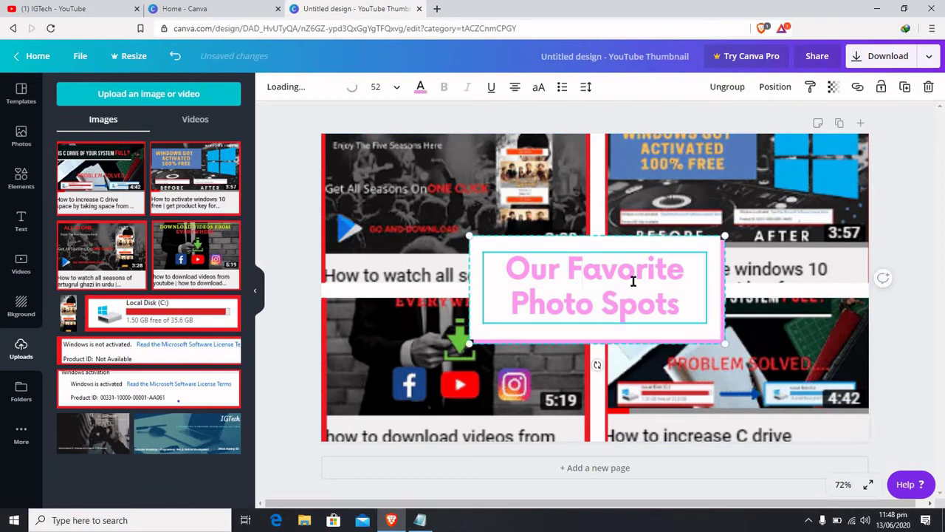
double_click(572, 280)
text(Crea)
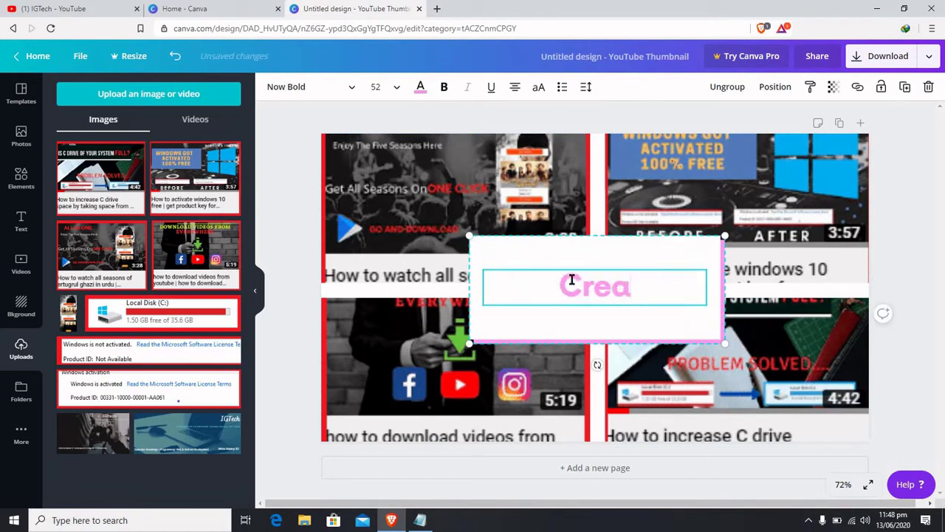
text(te Stunnuing)
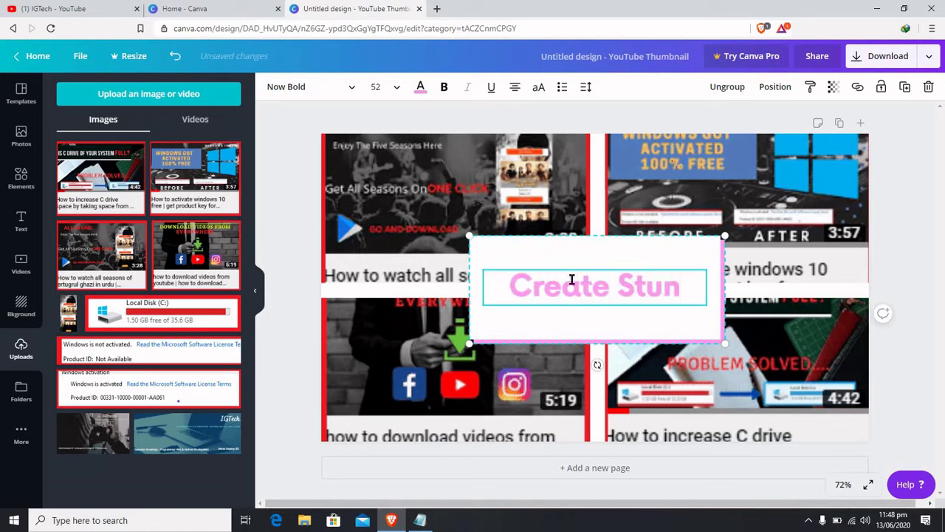
key(BackSpace)
key(BackSpace)
key(BackSpace)
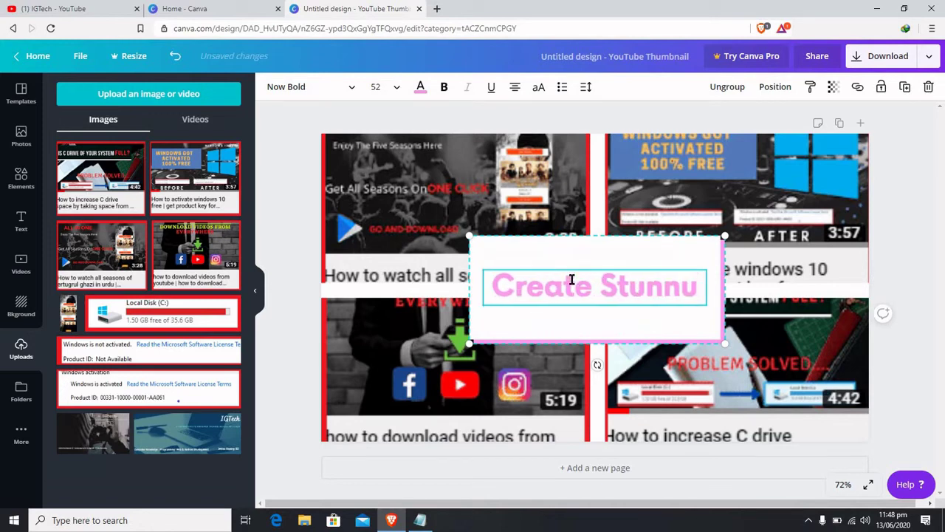
key(BackSpace)
text(in)
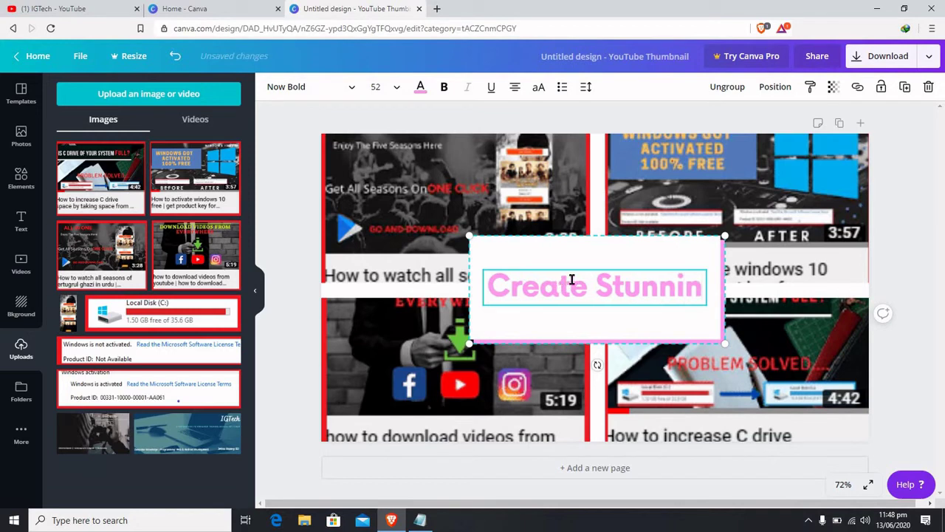
text(g Thum)
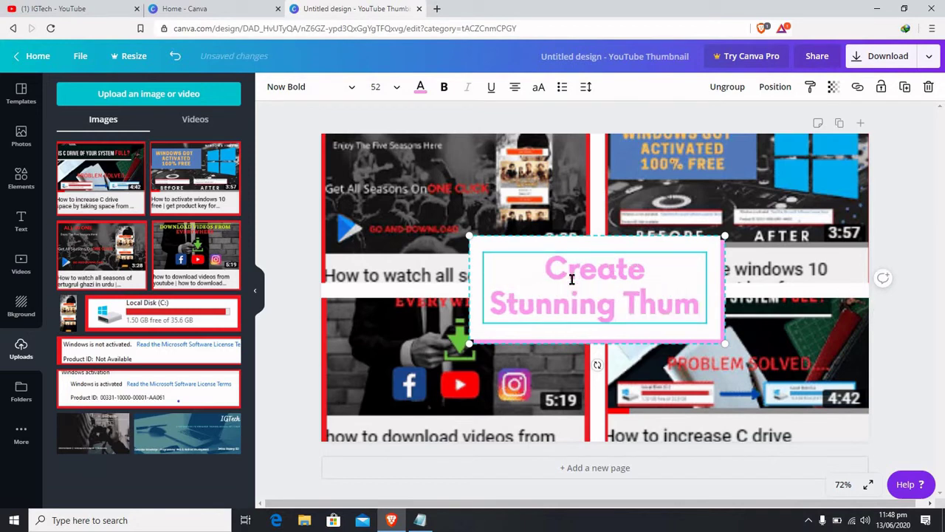
text(bnail)
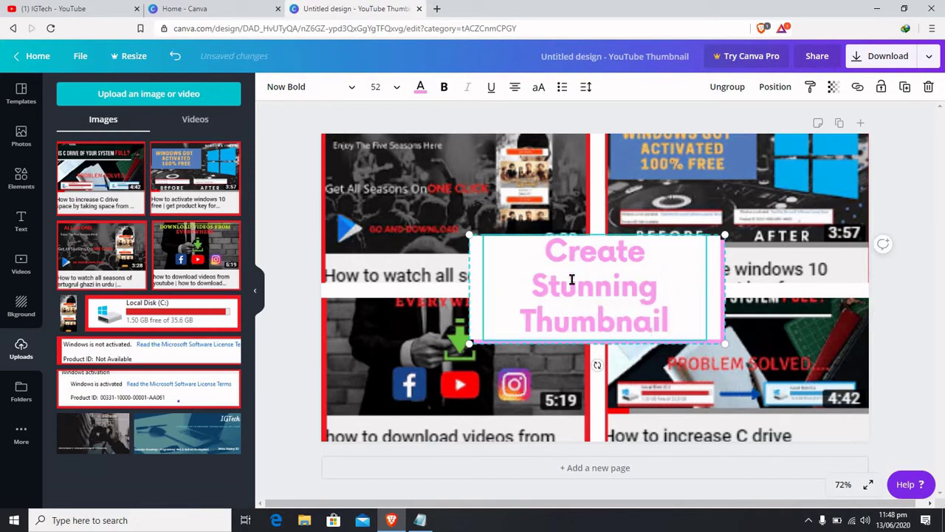
text(s...)
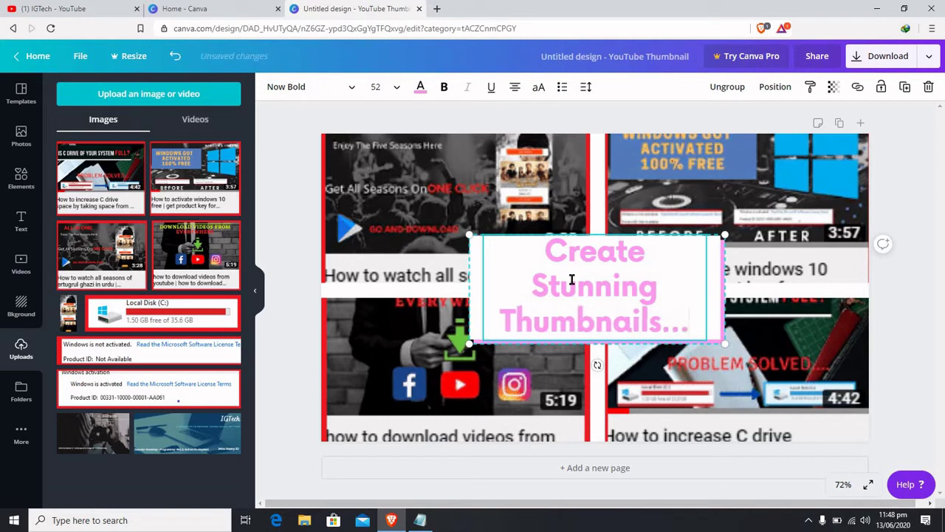
Color the whole "Create Stunning Thumbnails..." heading with the default yellow.
drag(689, 325, 488, 239)
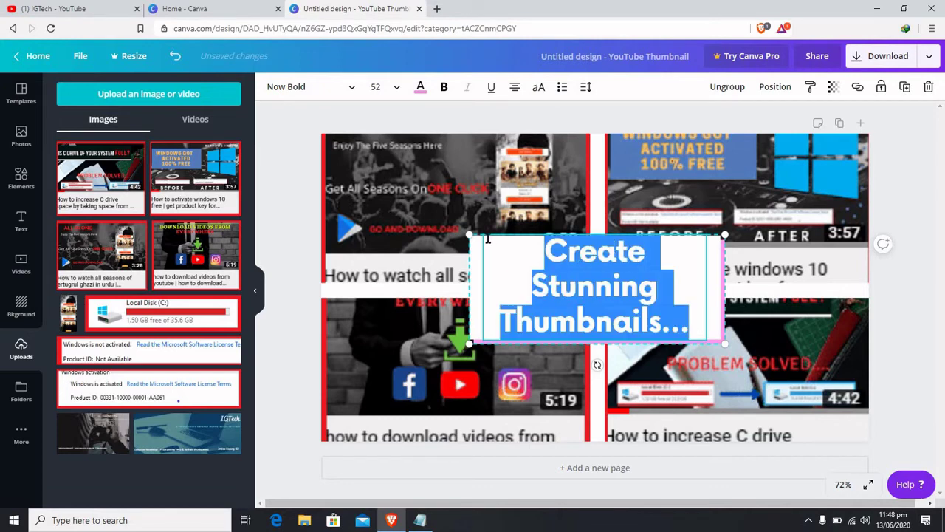
click(421, 88)
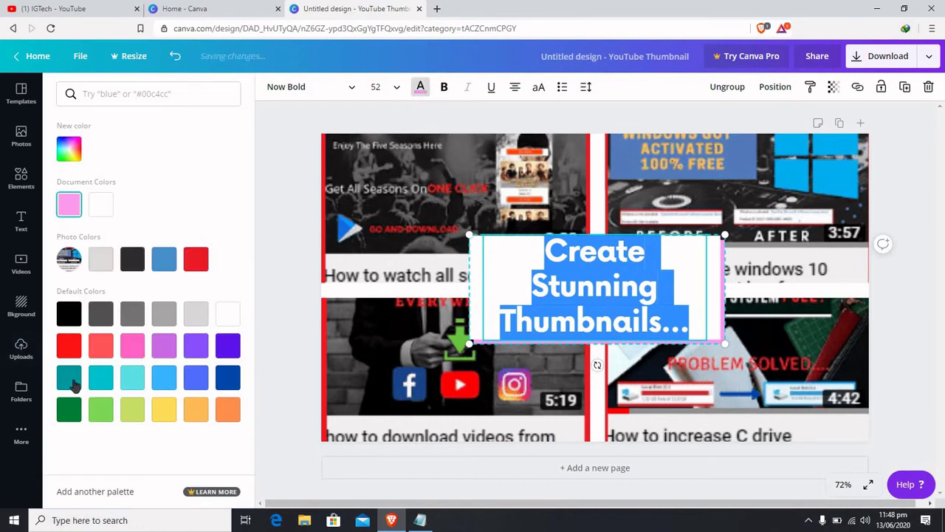
click(164, 413)
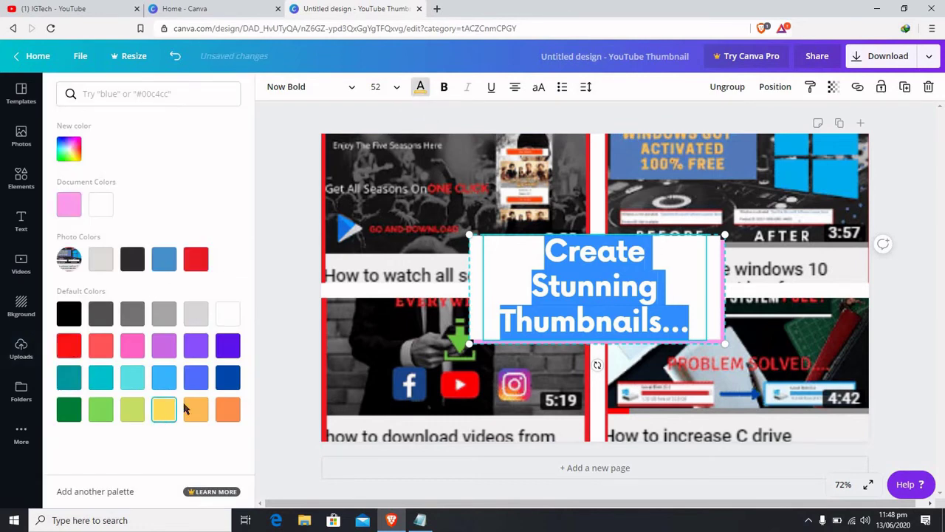
click(582, 319)
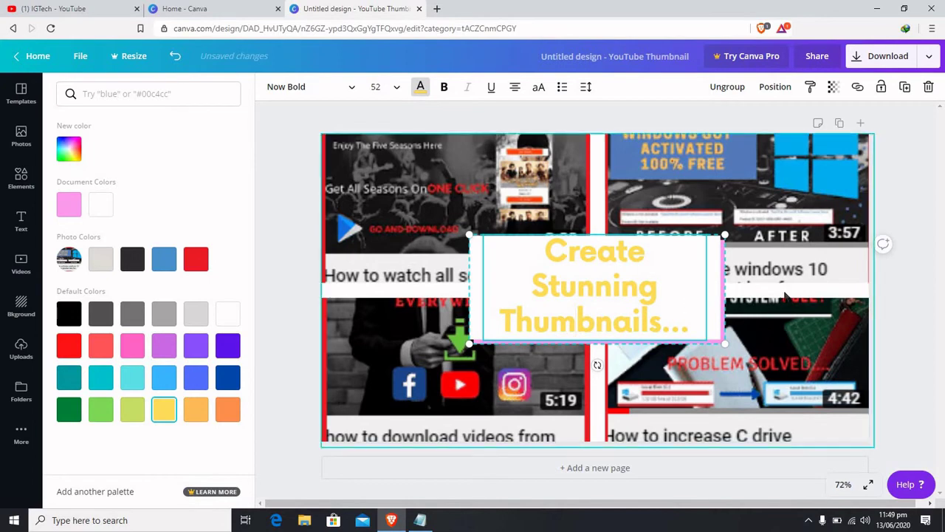
click(228, 378)
click(164, 412)
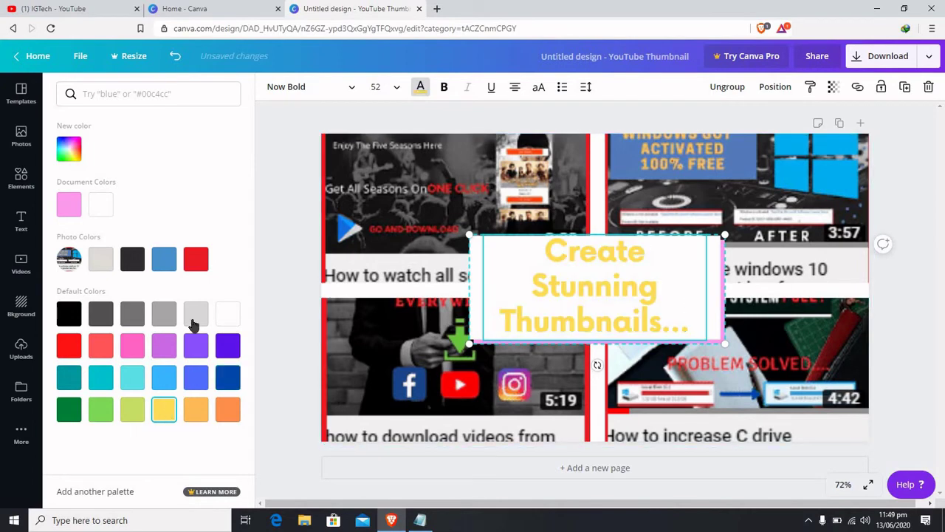
Change the heading text to the brighter custom yellow #f1e92b.
click(78, 150)
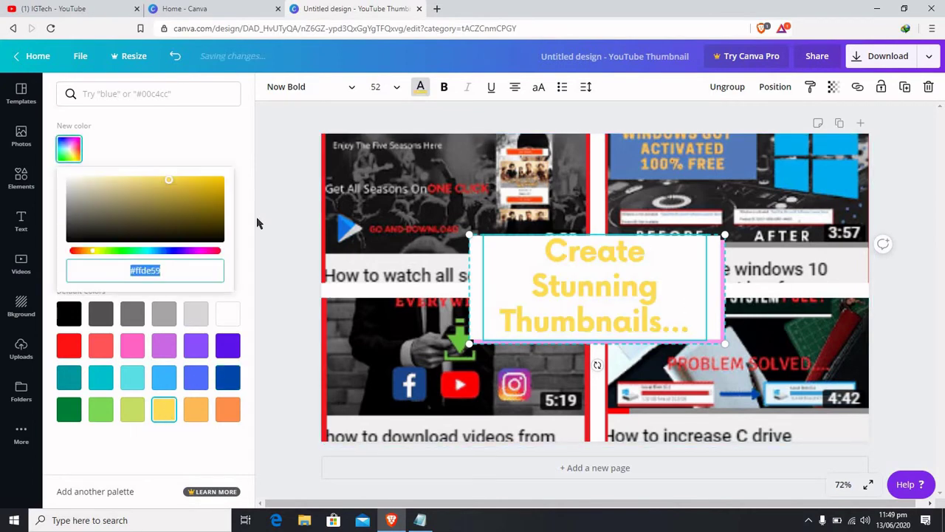
drag(169, 181, 245, 183)
drag(94, 254, 97, 254)
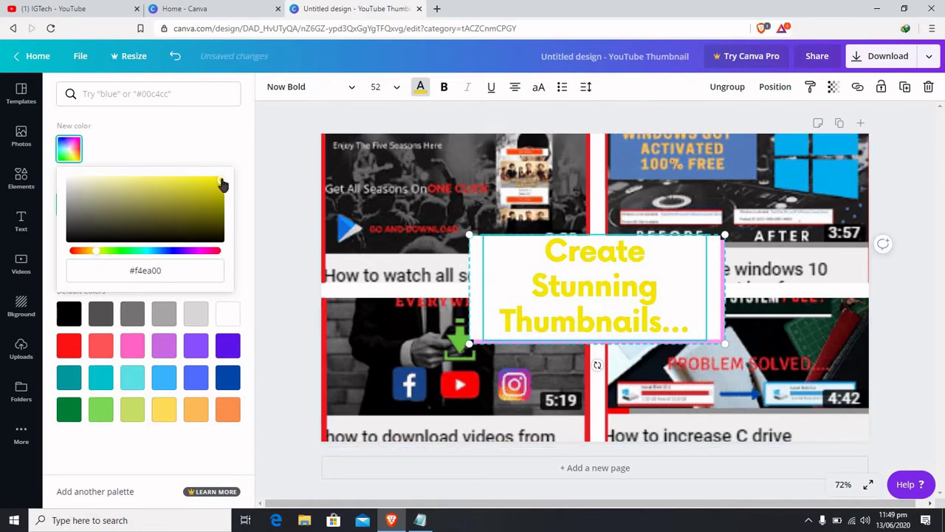
drag(221, 181, 195, 180)
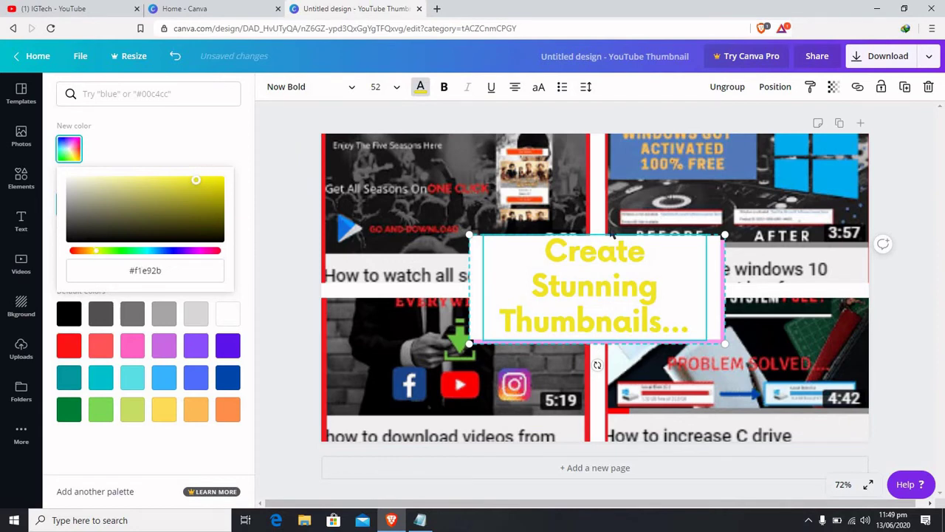
click(667, 274)
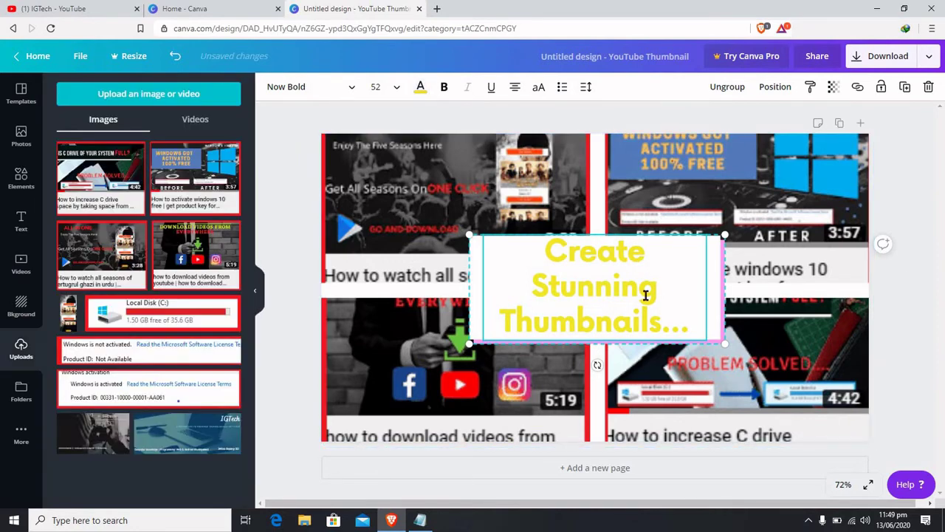
Set the font size of the whole "Create Stunning Thumbnails..." heading to 48.
drag(692, 329, 612, 322)
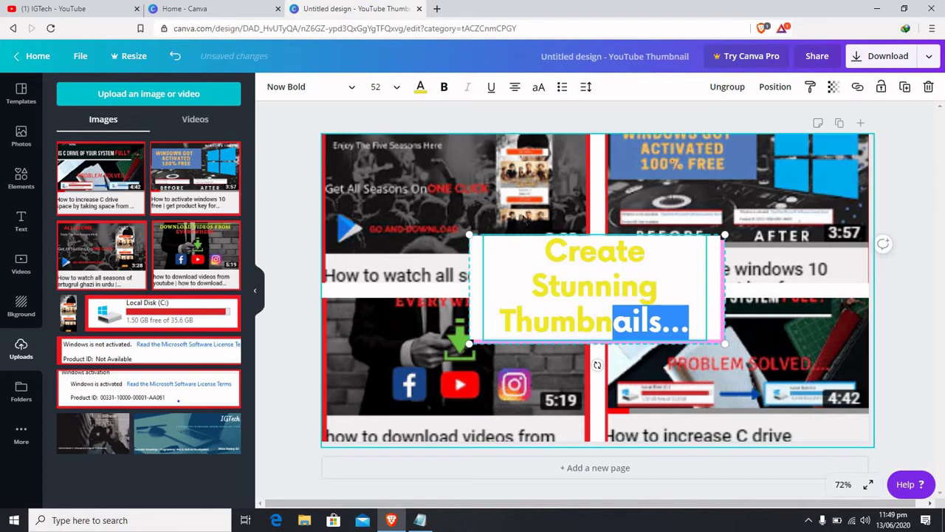
drag(601, 262, 520, 231)
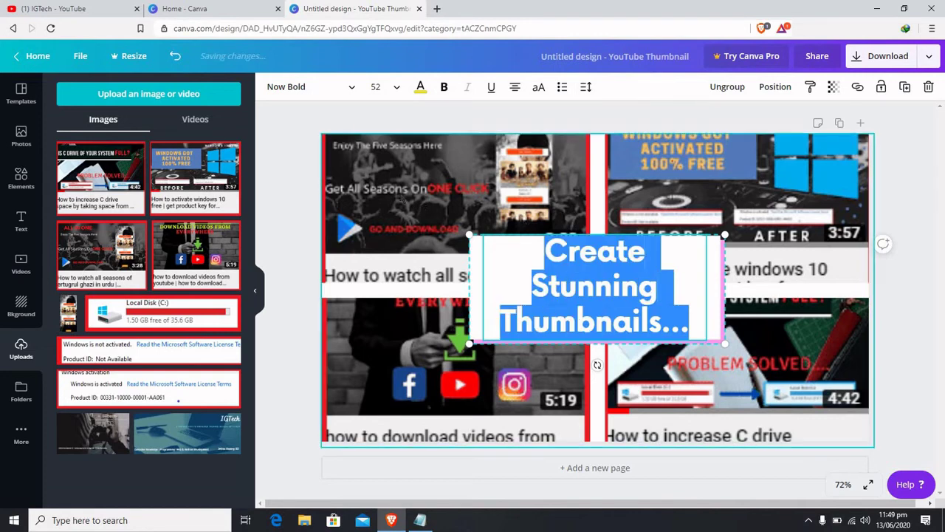
click(378, 91)
click(404, 247)
click(393, 288)
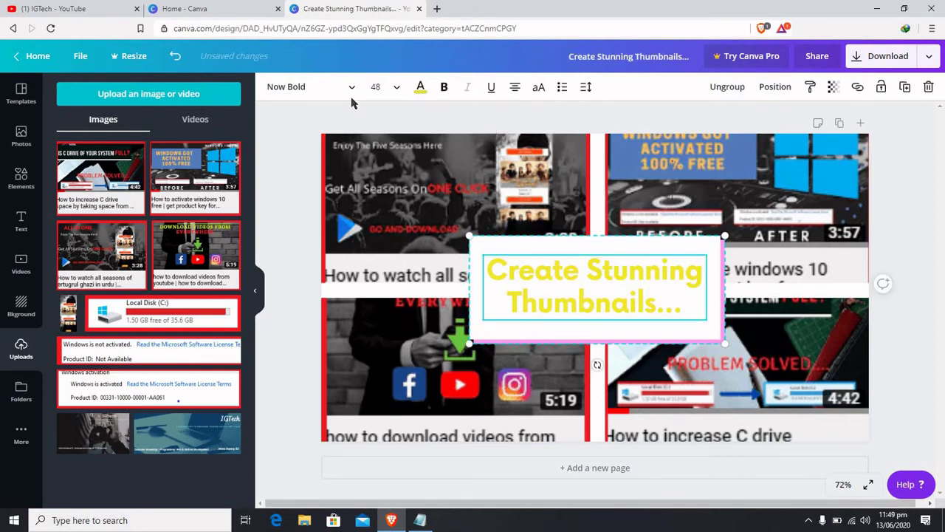
Try the Bukhari Script font on the heading, and settle on League Spartan.
click(316, 90)
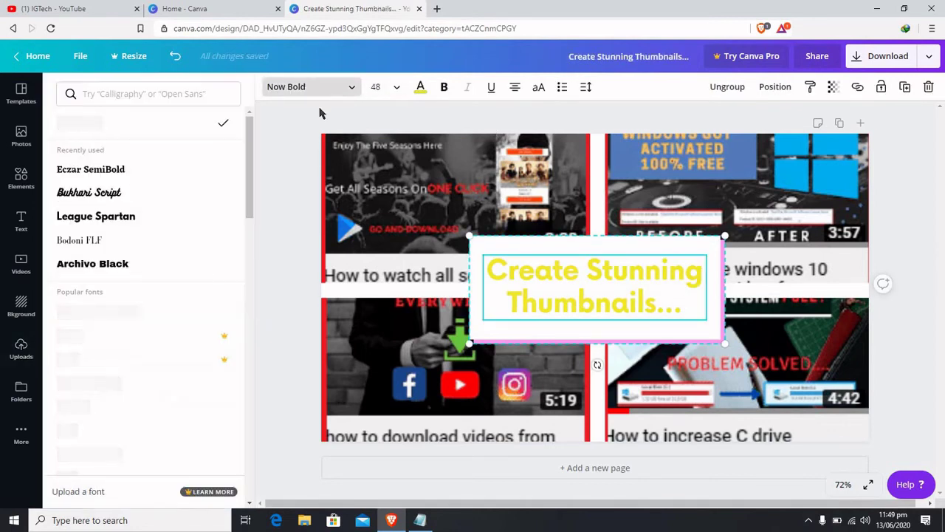
click(104, 192)
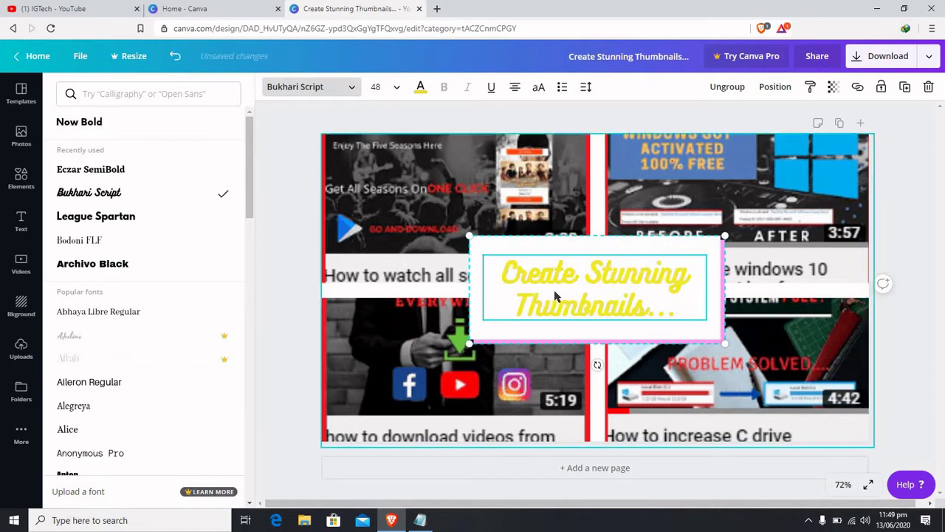
click(163, 223)
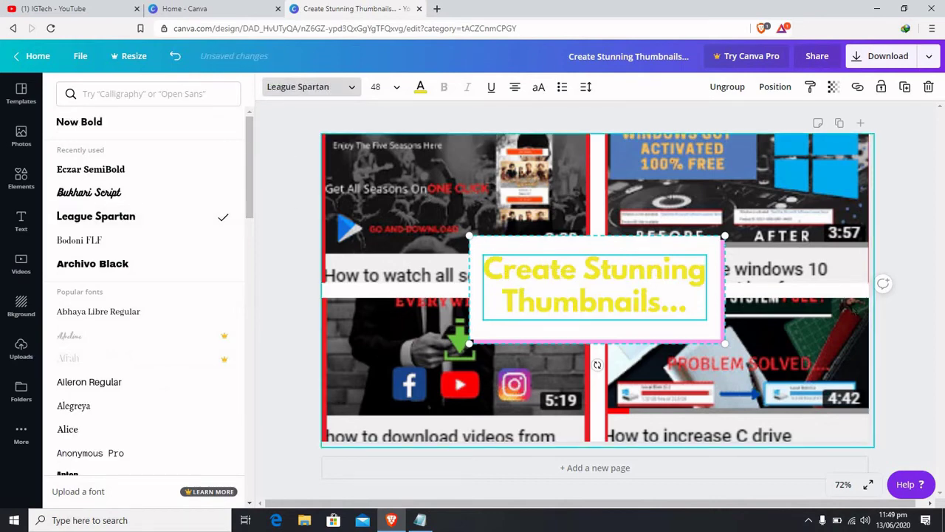
click(890, 324)
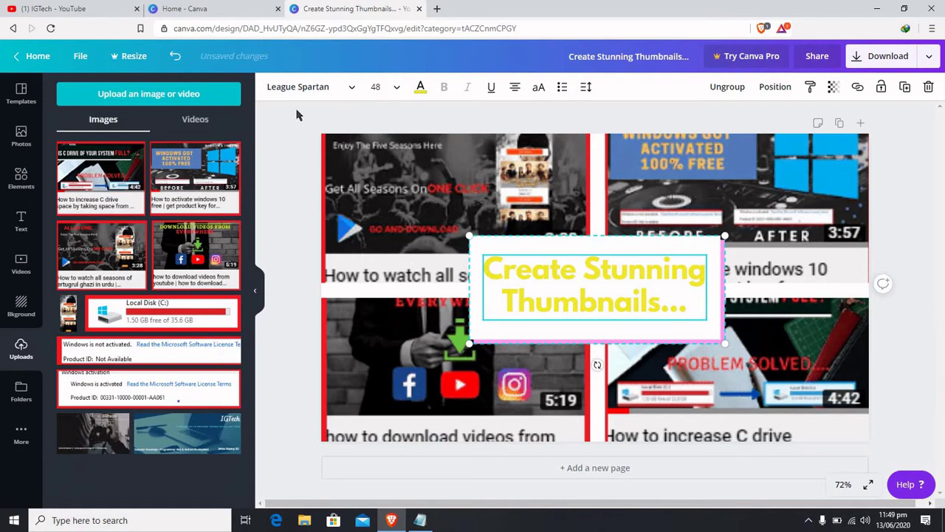
Change the heading's text color to the default bright red.
click(421, 87)
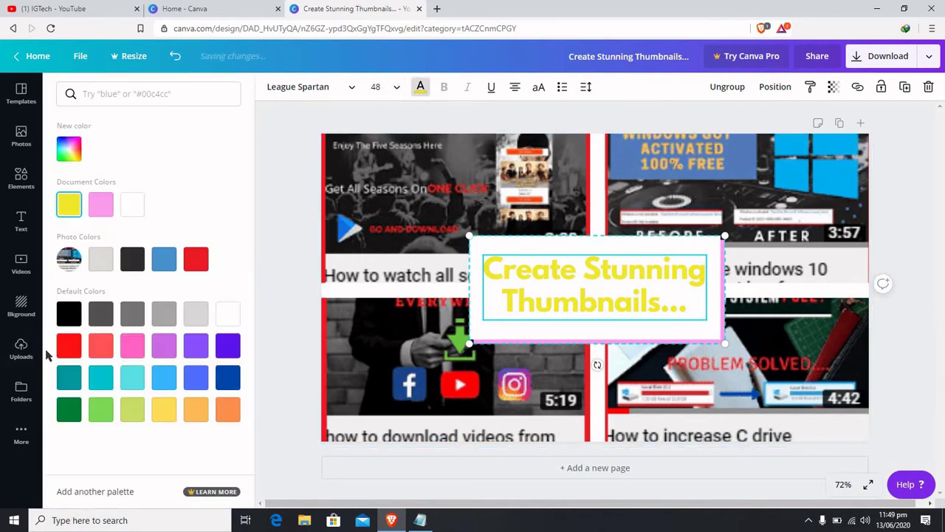
click(69, 352)
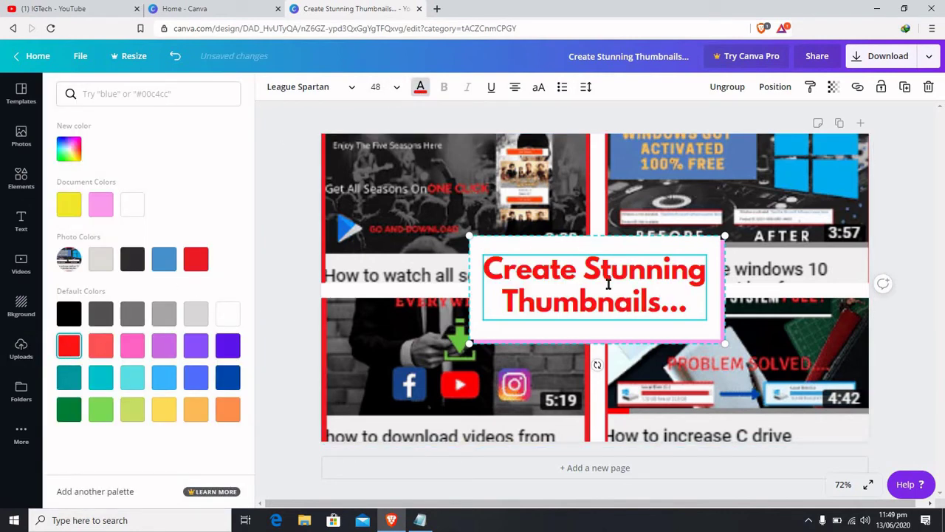
click(261, 156)
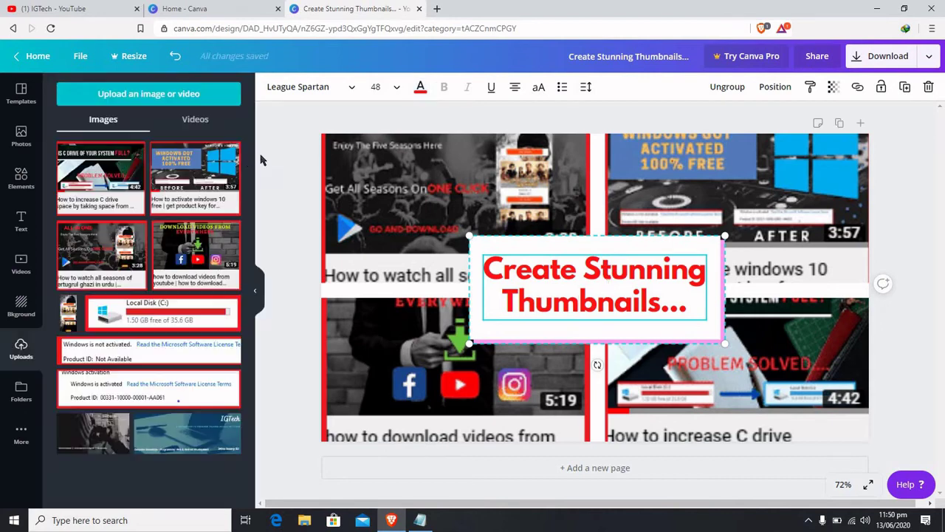
Download the finished thumbnail as a PNG and save it to the Desktop as "thumbnail 2".
click(879, 59)
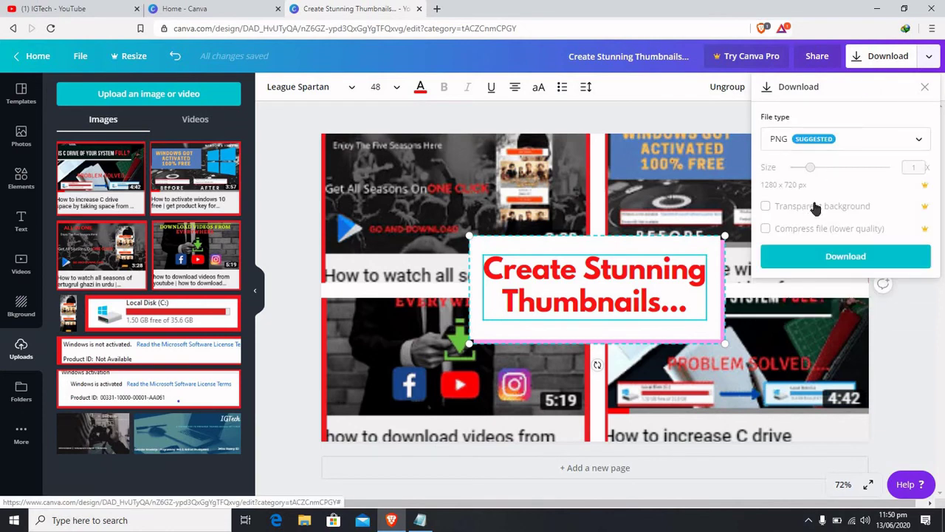
click(813, 264)
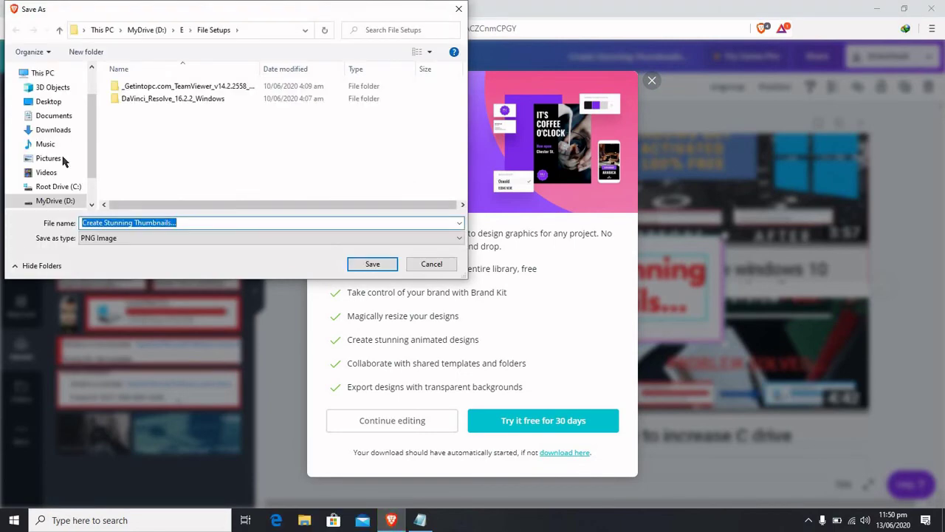
click(67, 101)
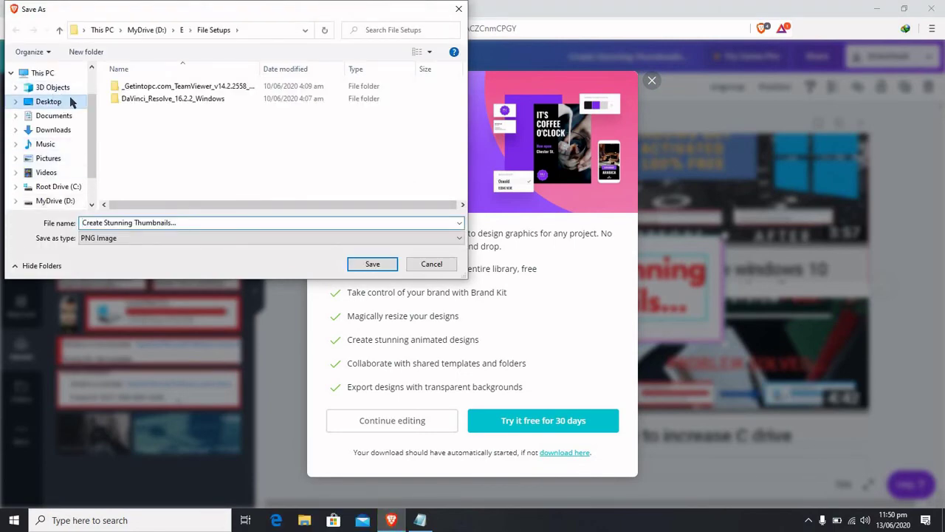
click(187, 222)
text(thumbnail 2)
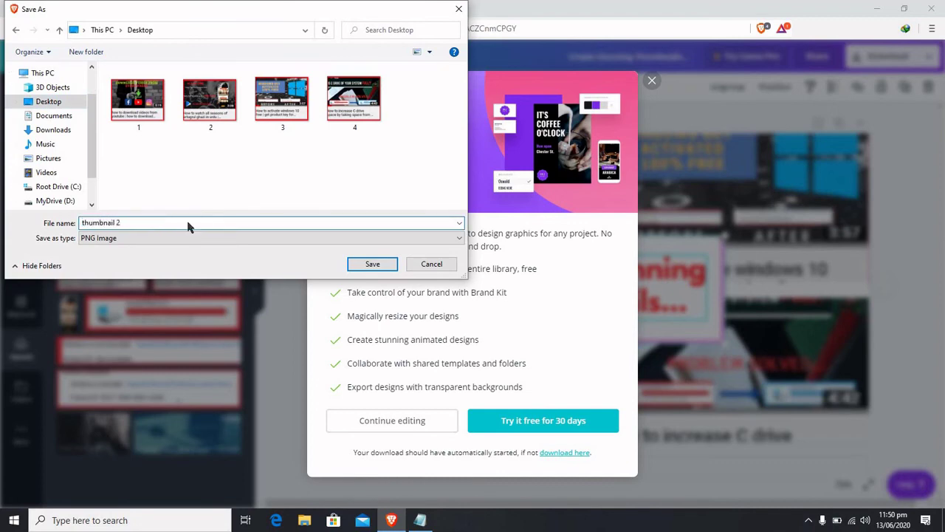
key(Return)
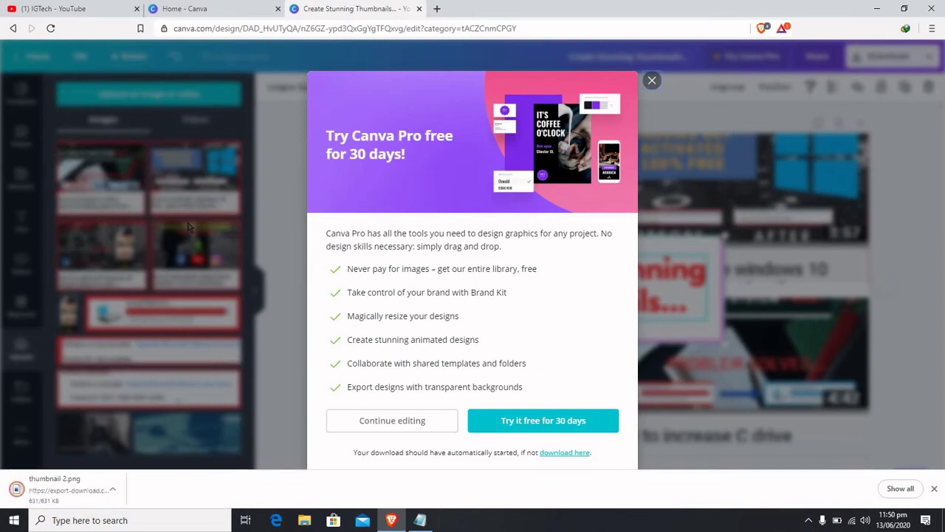
Open the downloaded "thumbnail 2" image from the Desktop to view the finished design.
click(876, 8)
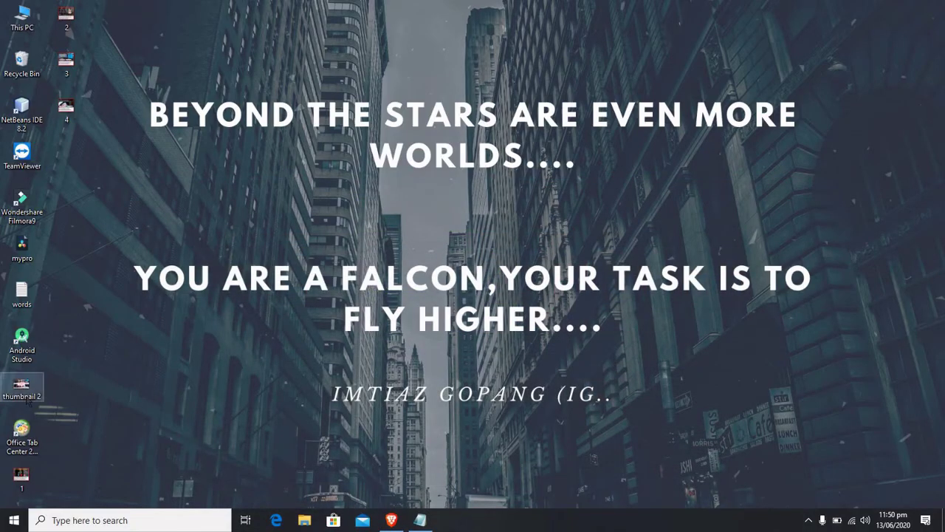
double_click(22, 387)
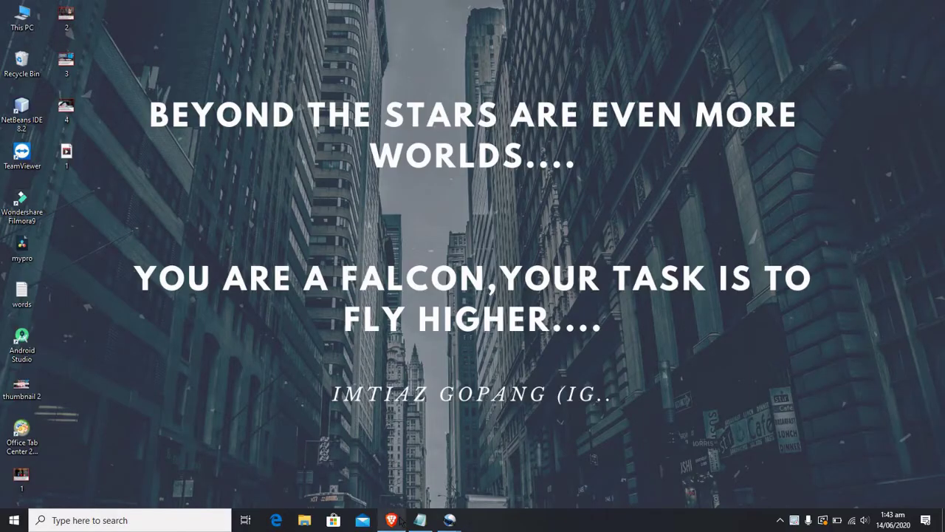
Switch to YouTube Studio in the browser and upload "thumbnail 2" from the Desktop as the thumbnail of the "createthumbnail" draft video.
click(391, 520)
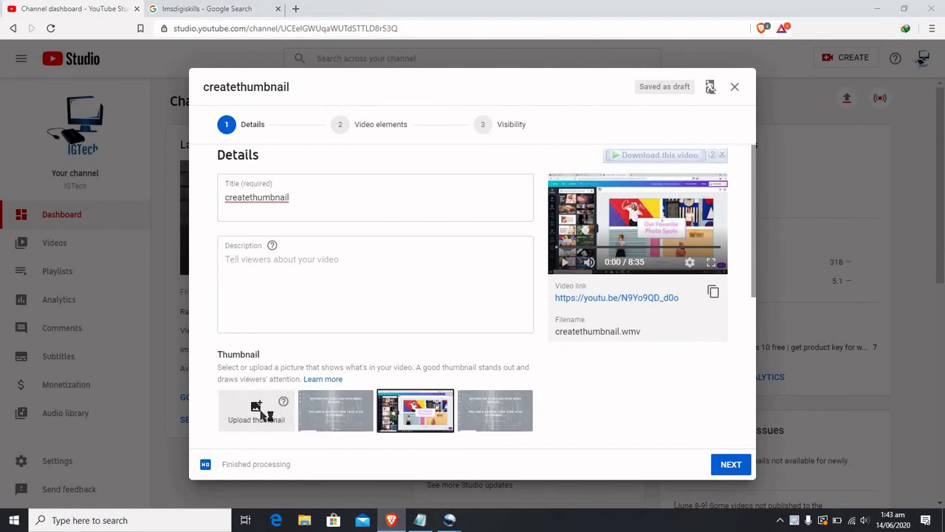
click(258, 417)
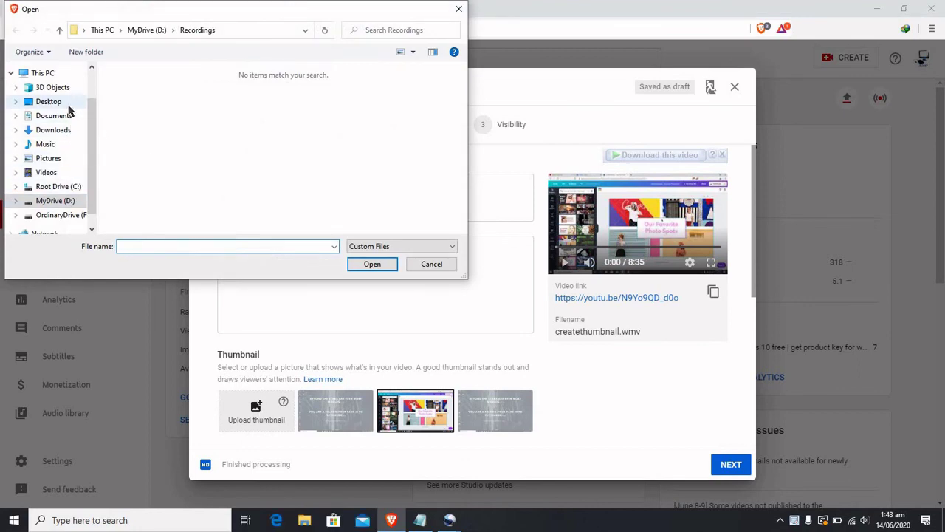
click(67, 104)
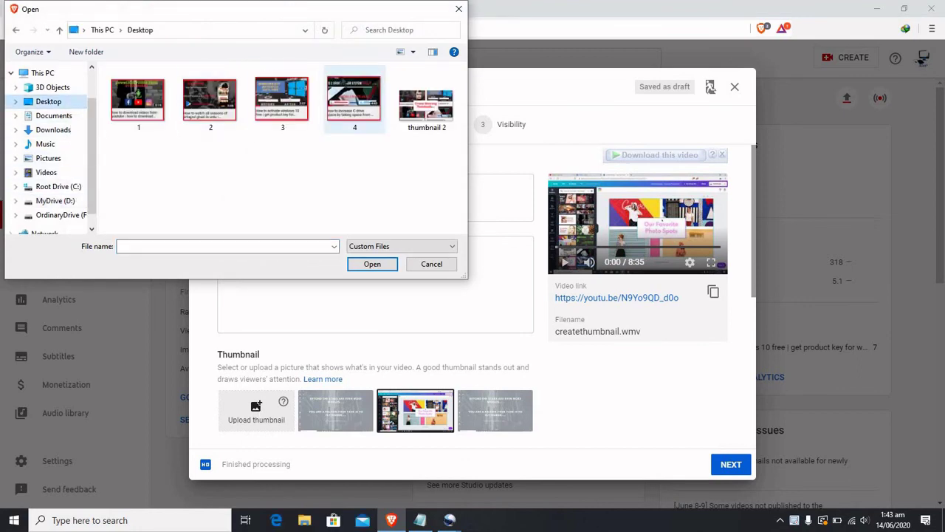
click(426, 118)
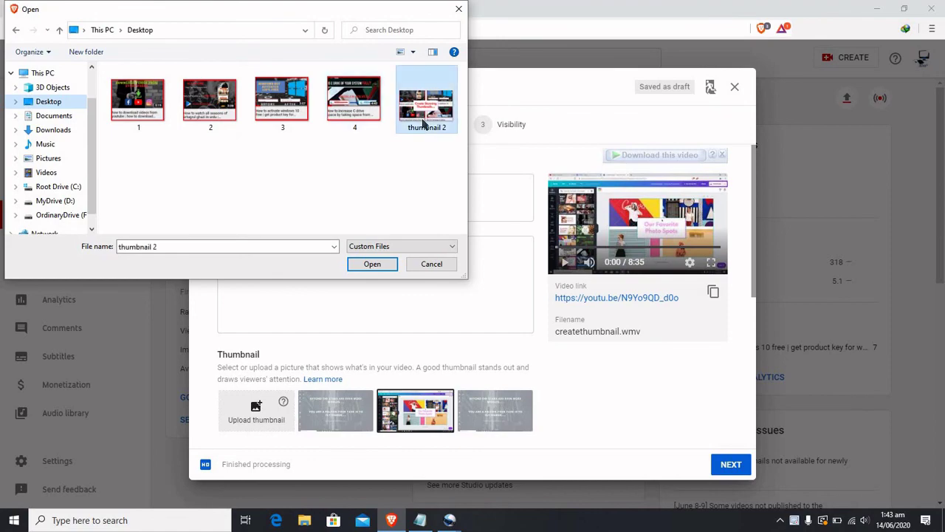
click(372, 264)
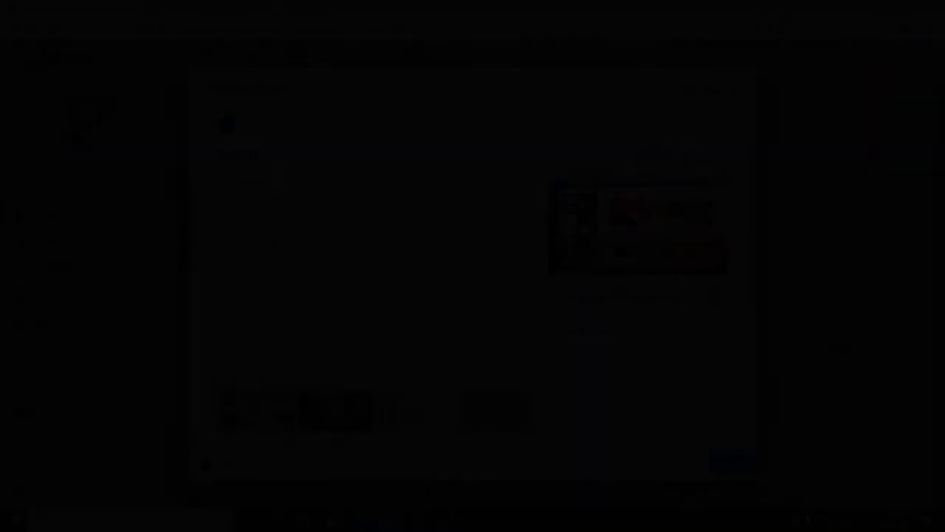